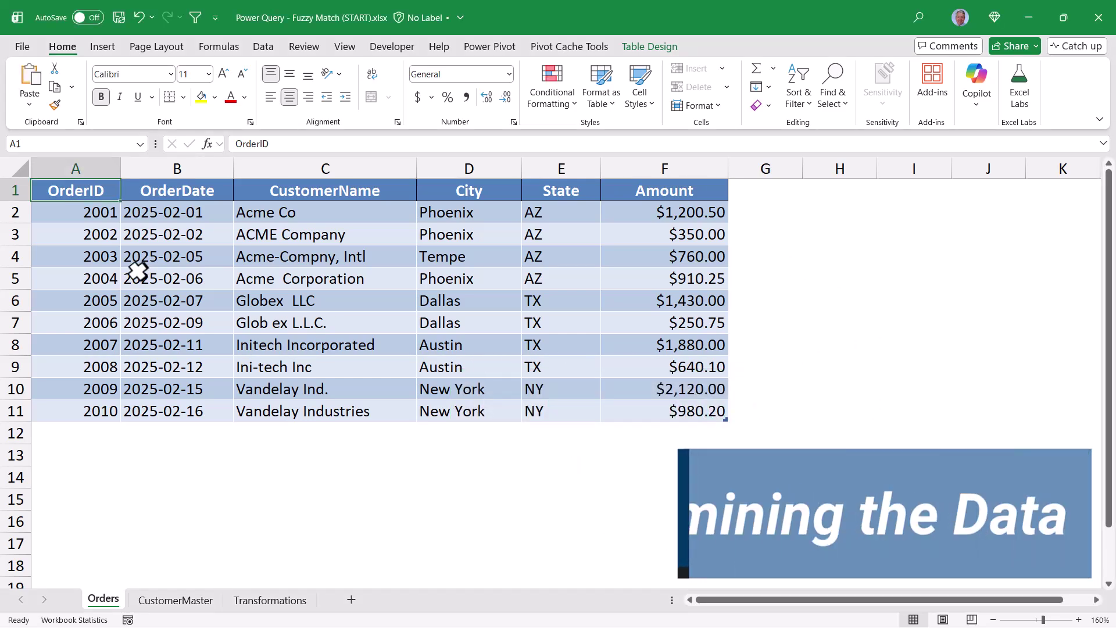
left_click(644, 43)
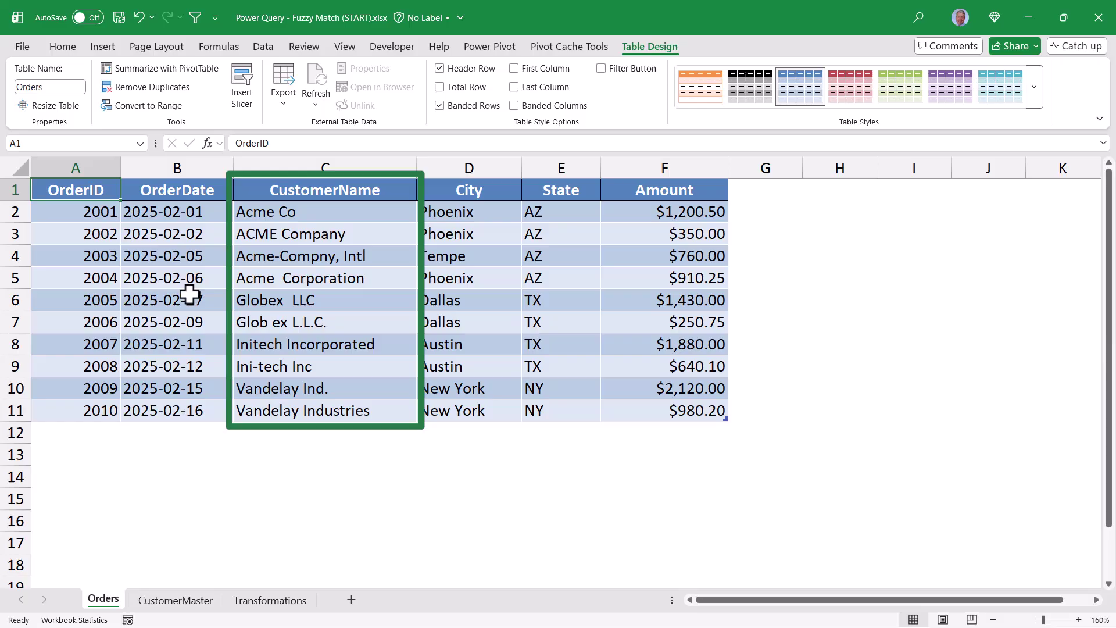
left_click_drag(334, 214, 319, 416)
left_click(340, 301)
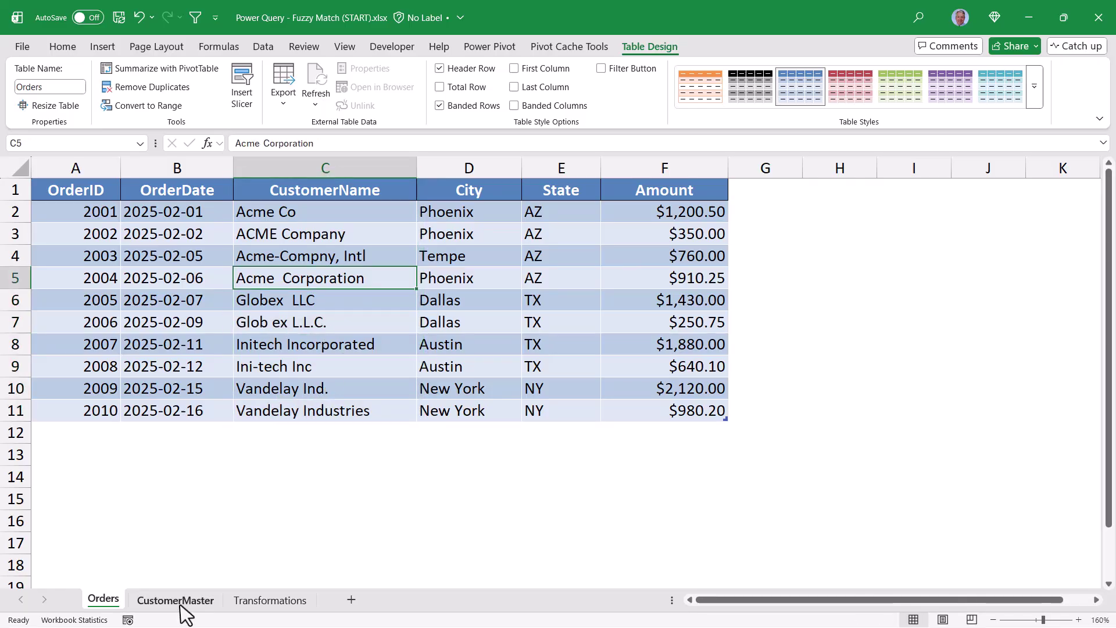
left_click(177, 601)
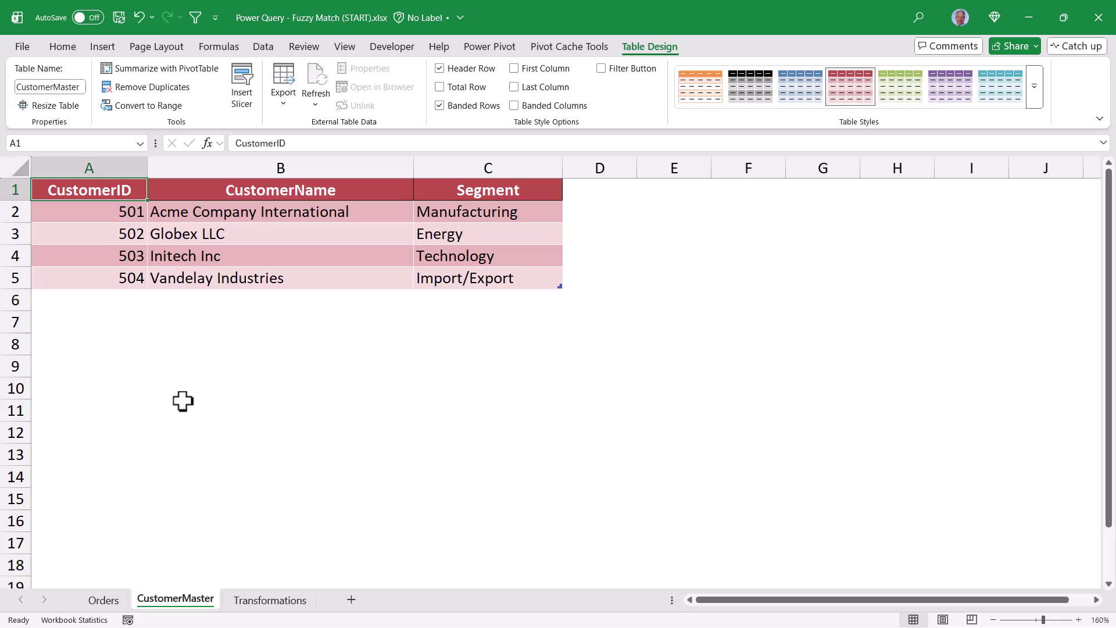
left_click(104, 601)
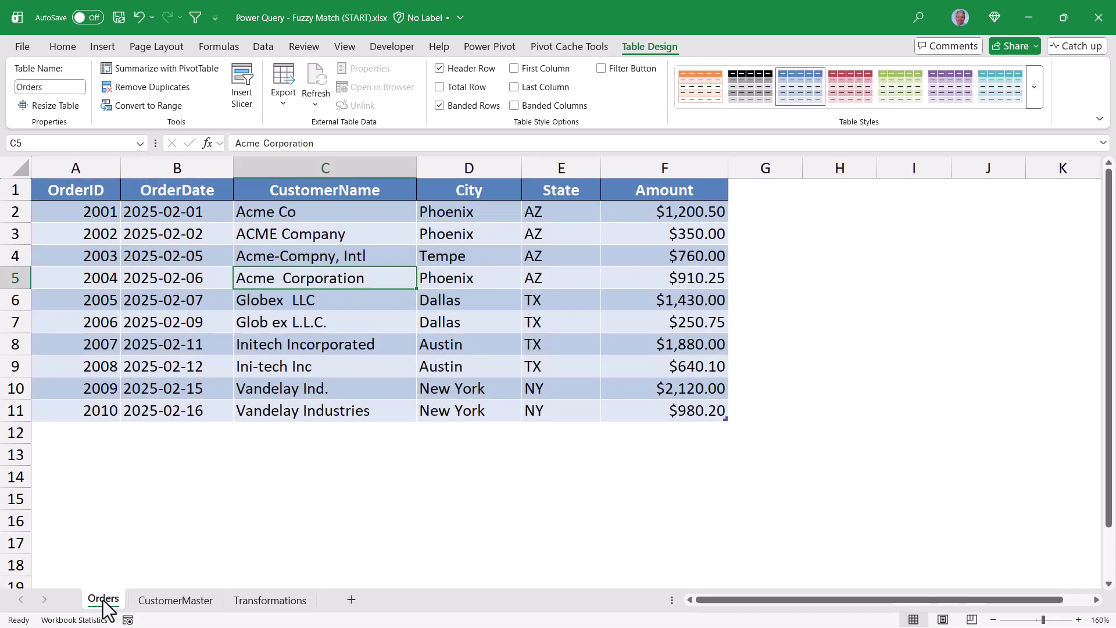
left_click(774, 189)
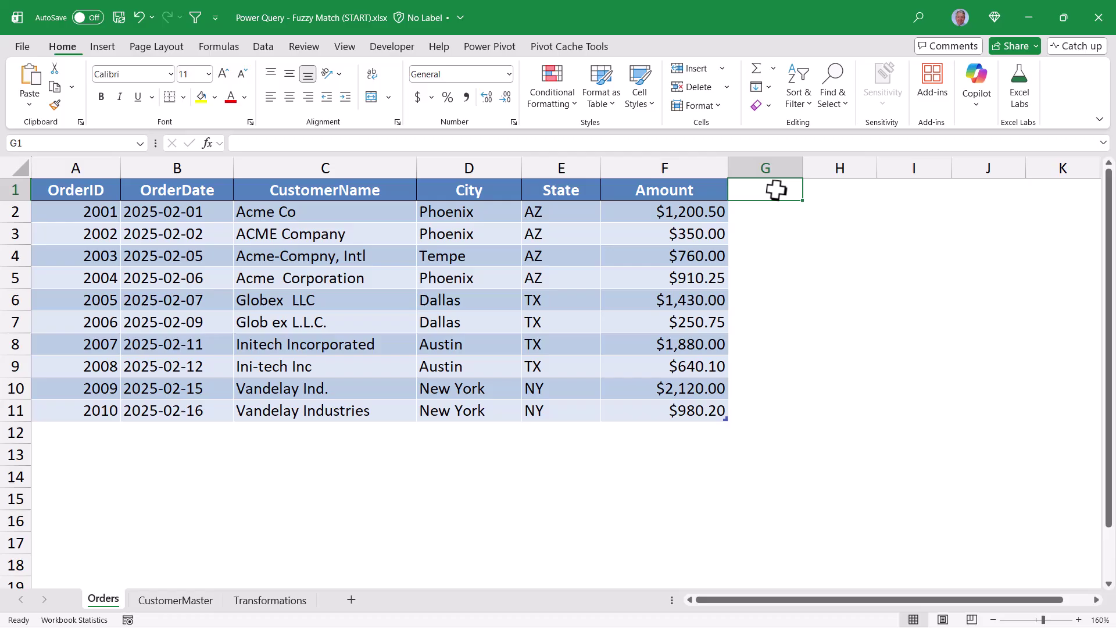
type("Sector")
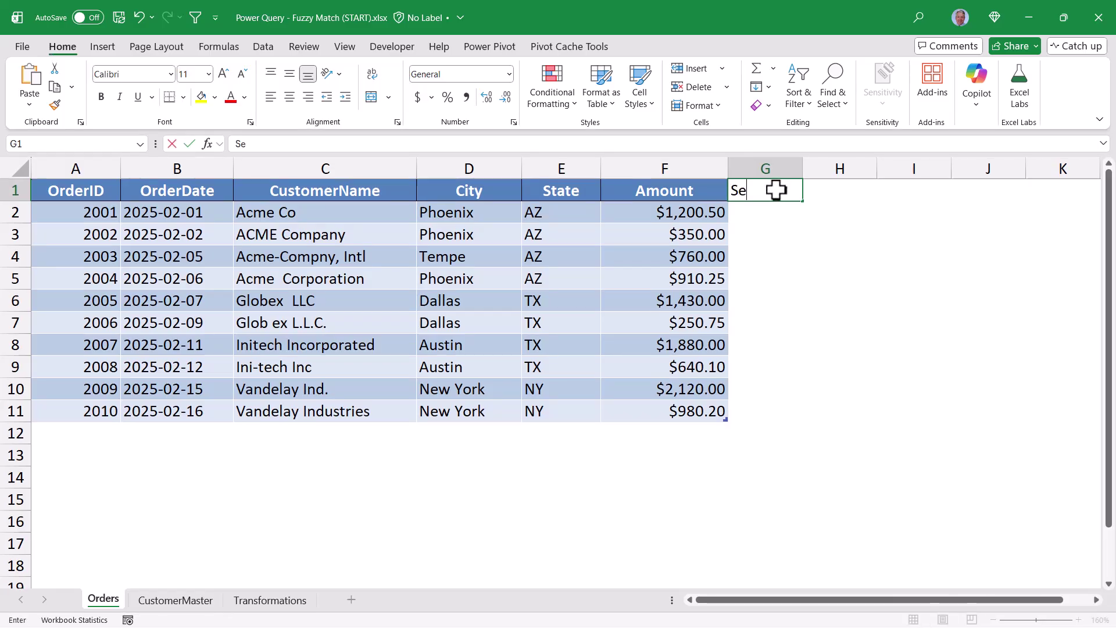
key("Return")
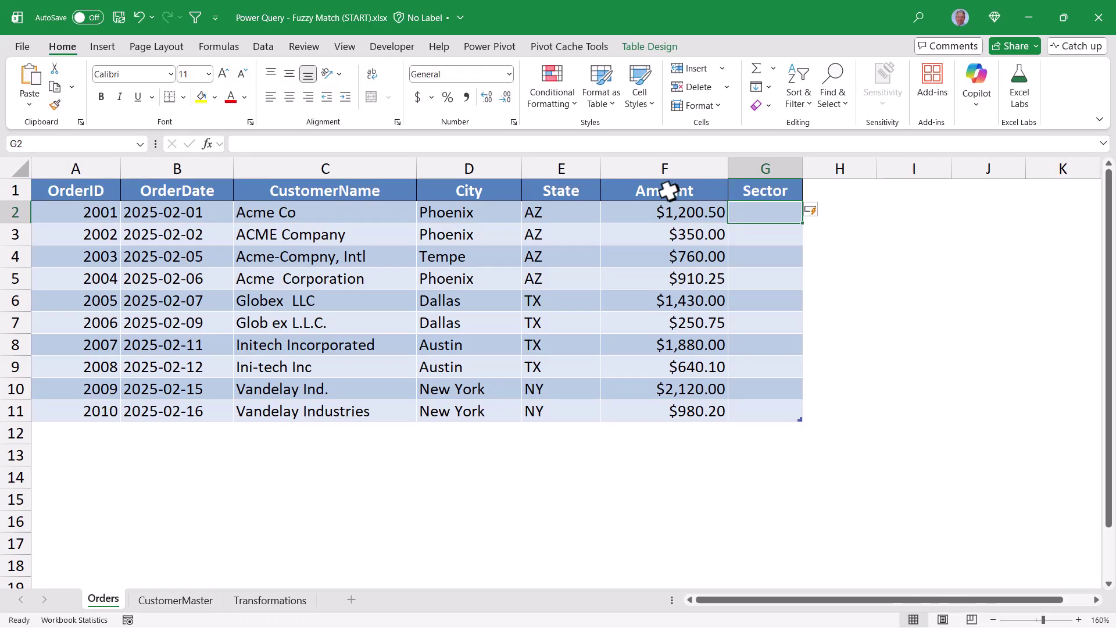
type("=xlookup(")
left_click(304, 213)
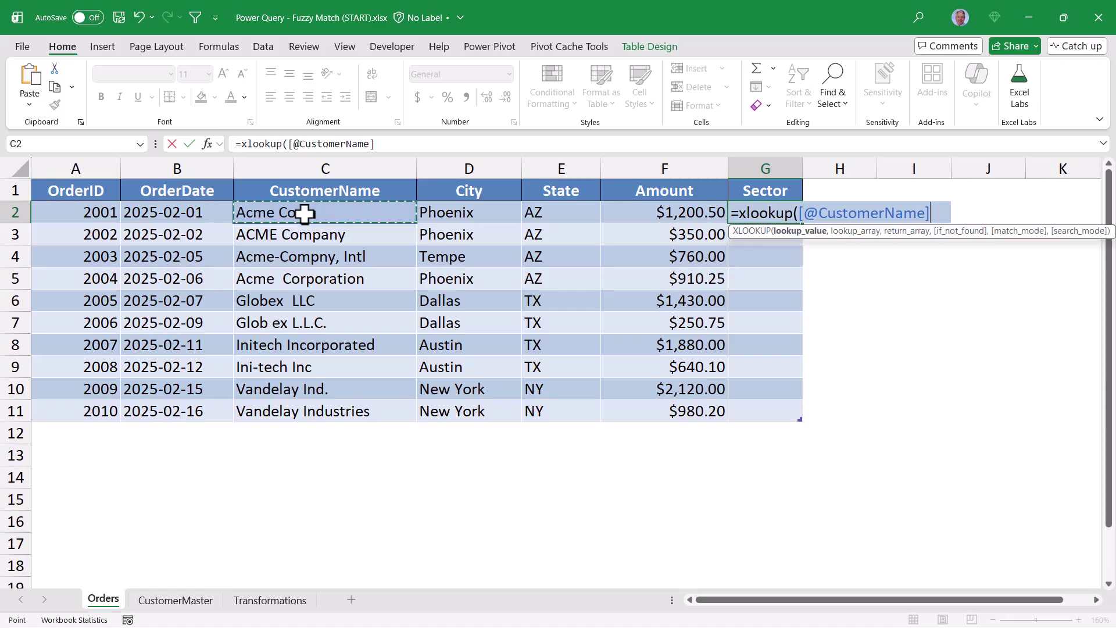
type(",")
left_click(174, 600)
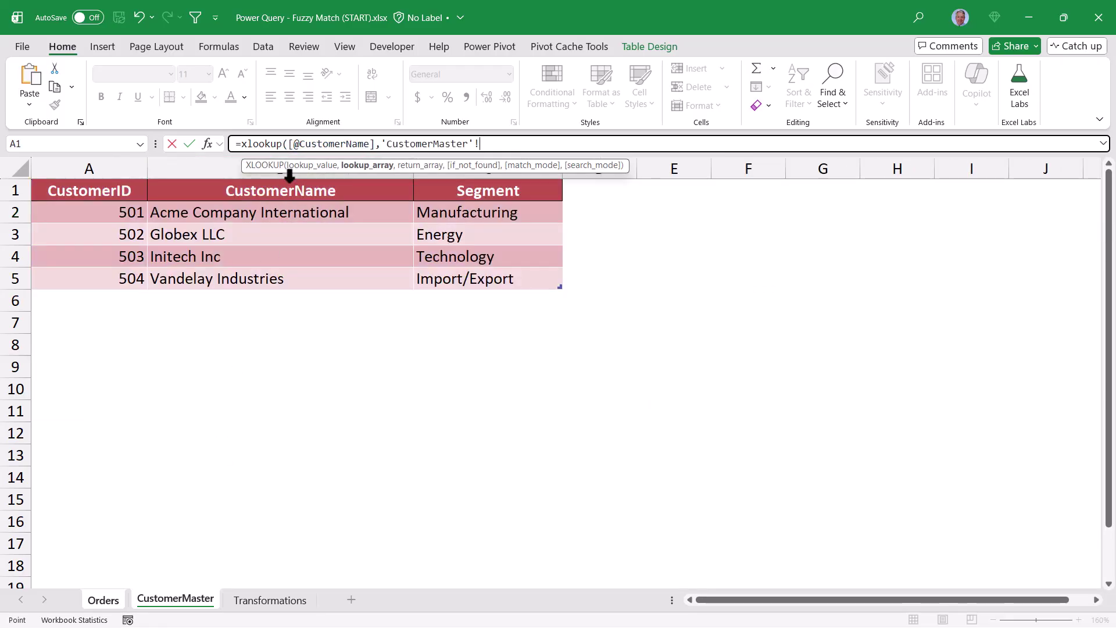
left_click(288, 184)
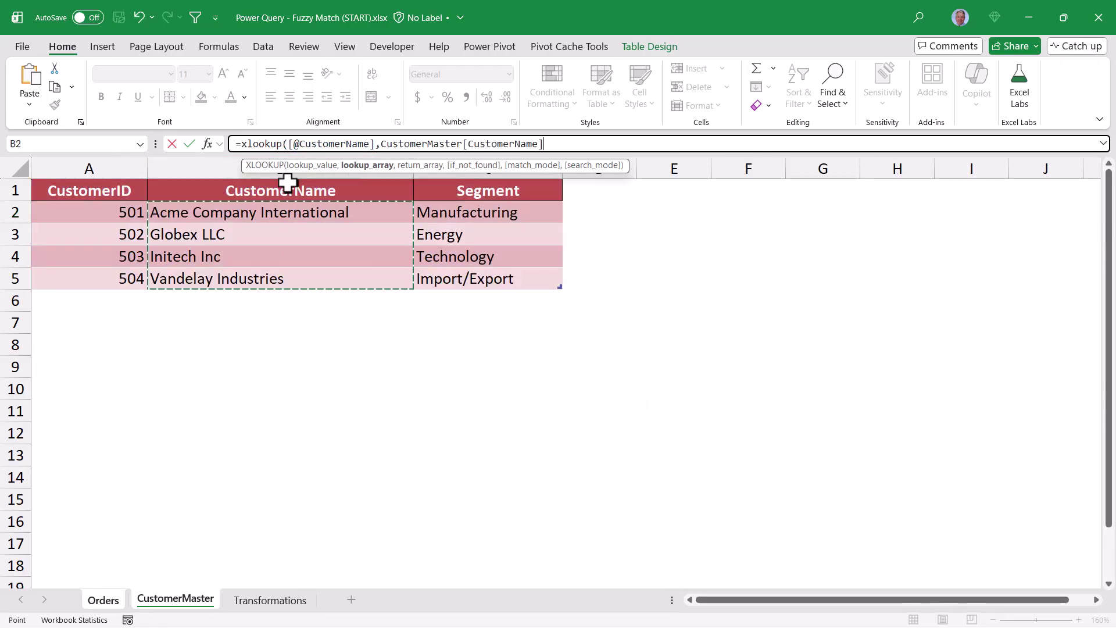
type(",")
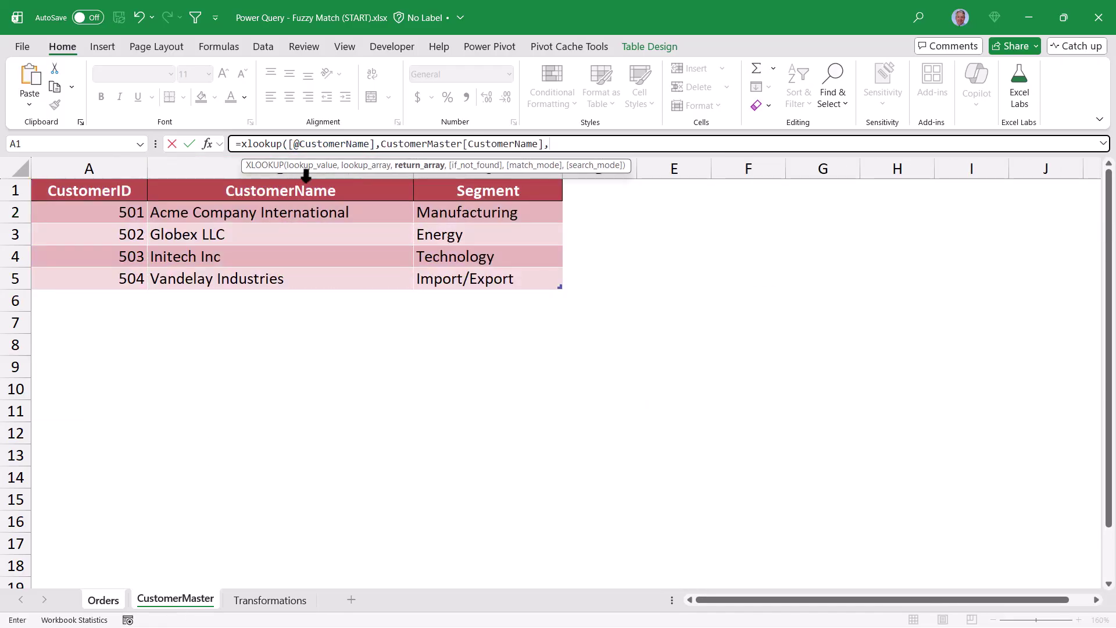
left_click(487, 184)
type(")")
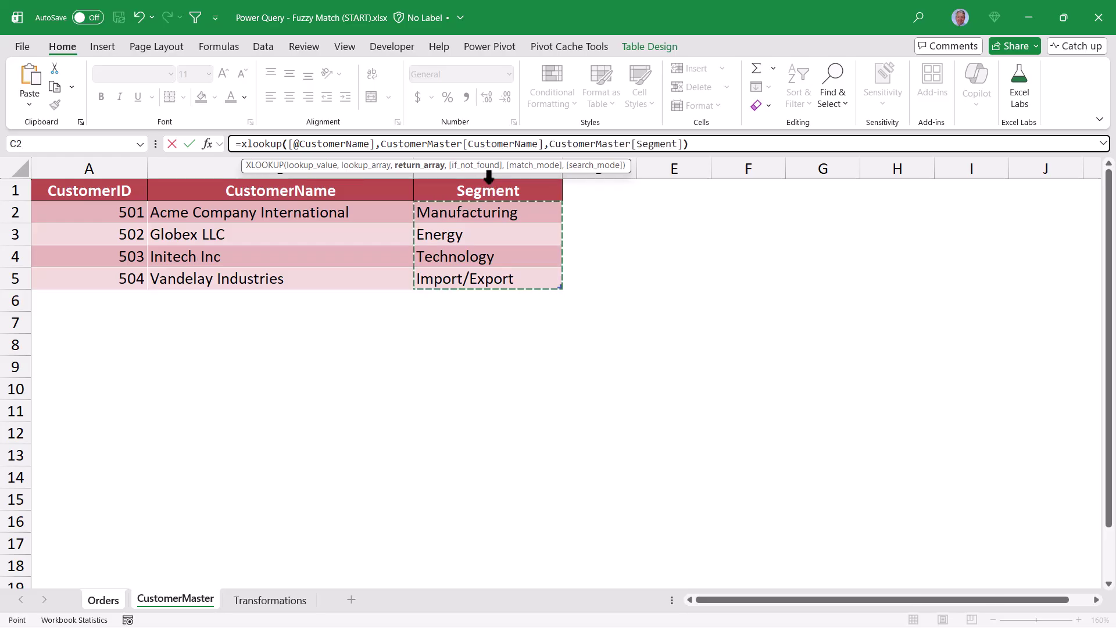
key("Return")
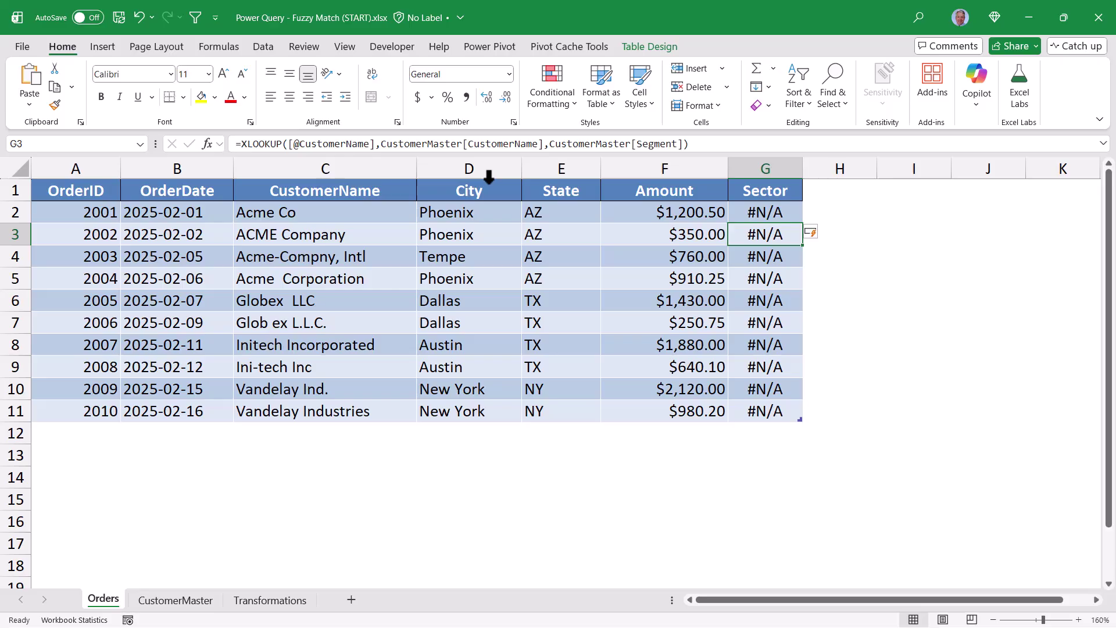
Step: Compare the CustomerMaster and Orders sheets to see why the lookup returns #N/A
left_click(202, 600)
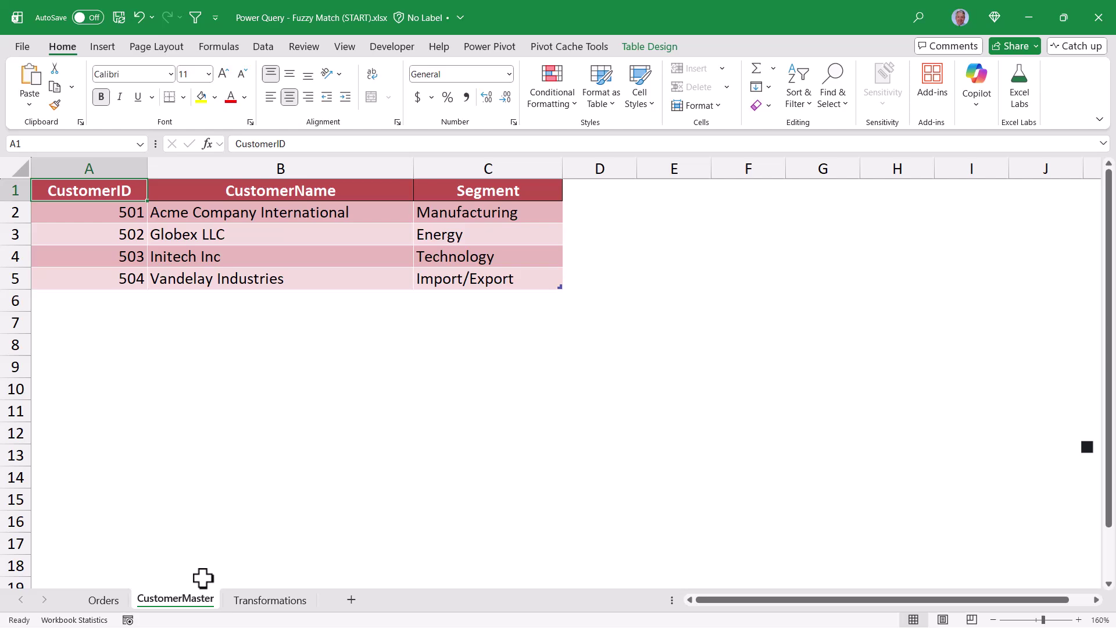
left_click(111, 600)
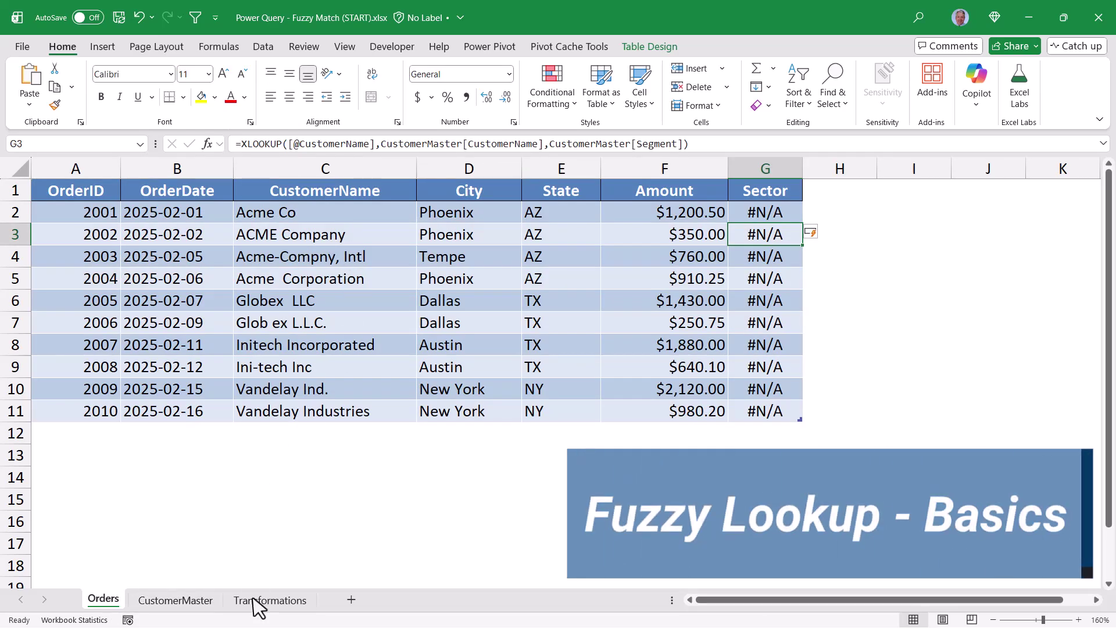
left_click(201, 603)
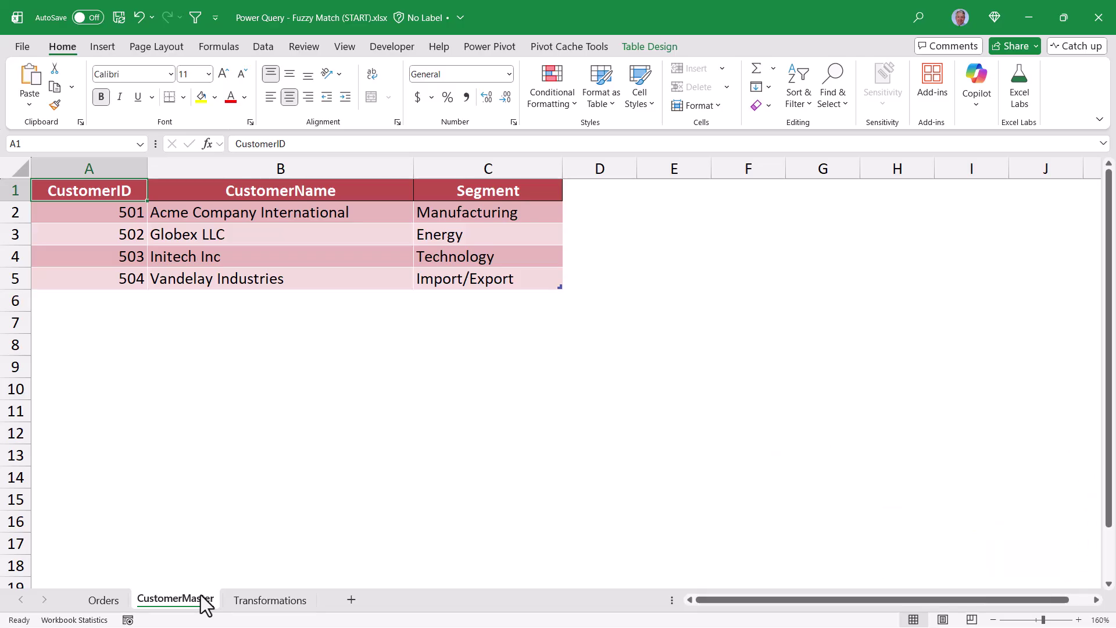
left_click(94, 604)
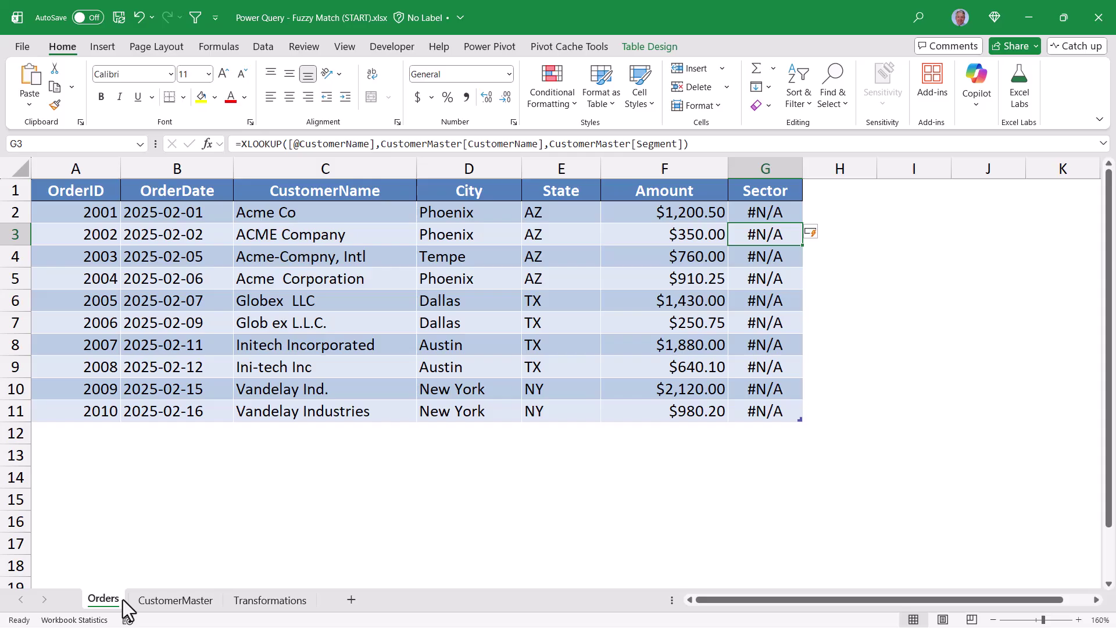
Step: Delete the Sector column from the Orders table
left_click(758, 168)
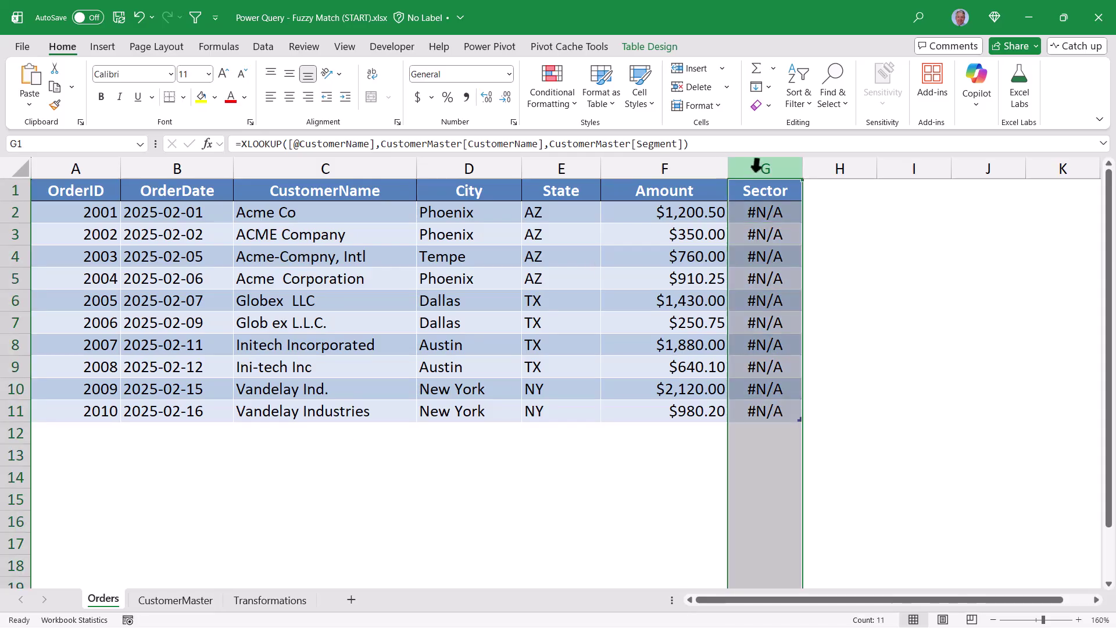
right_click(757, 168)
left_click(786, 338)
Step: Load the Orders table into Power Query as a connection-only query
left_click(529, 301)
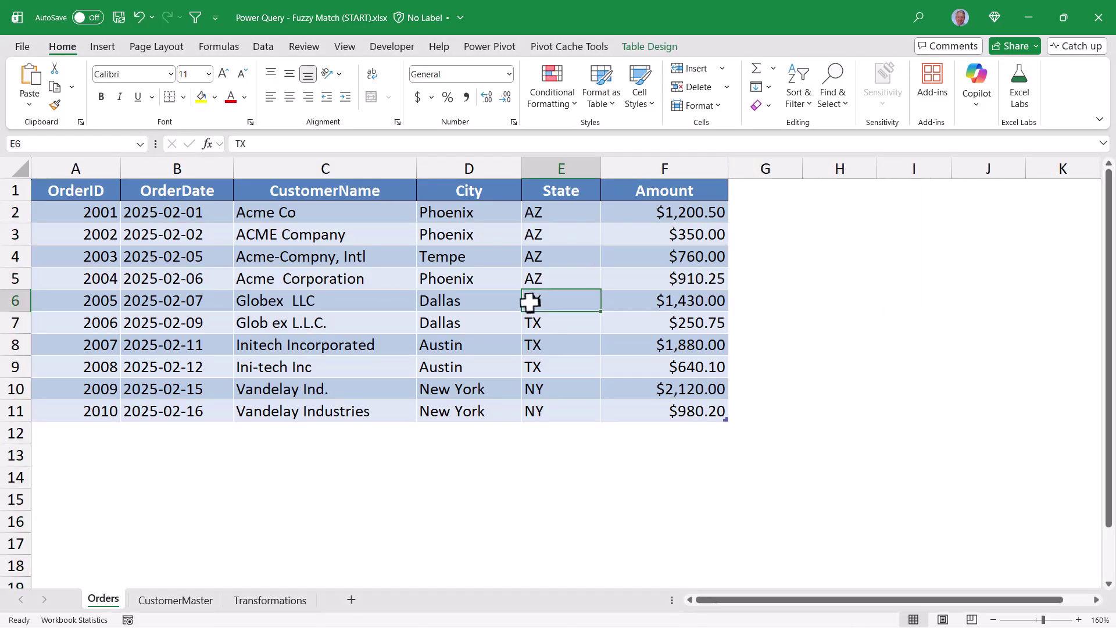
left_click(266, 45)
left_click(102, 106)
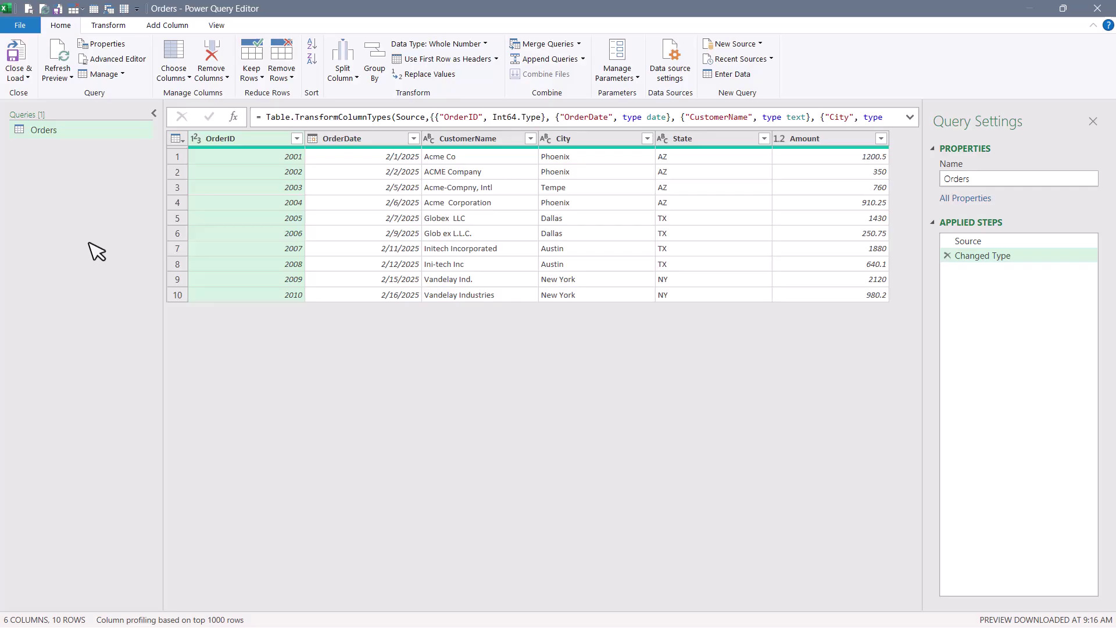
left_click(22, 72)
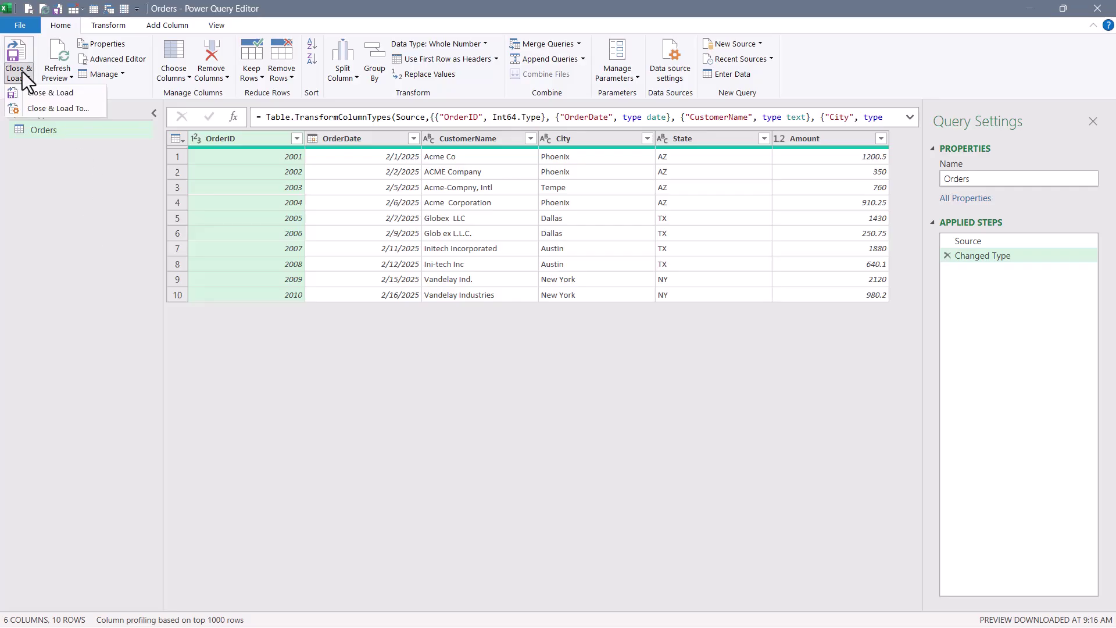
left_click(33, 111)
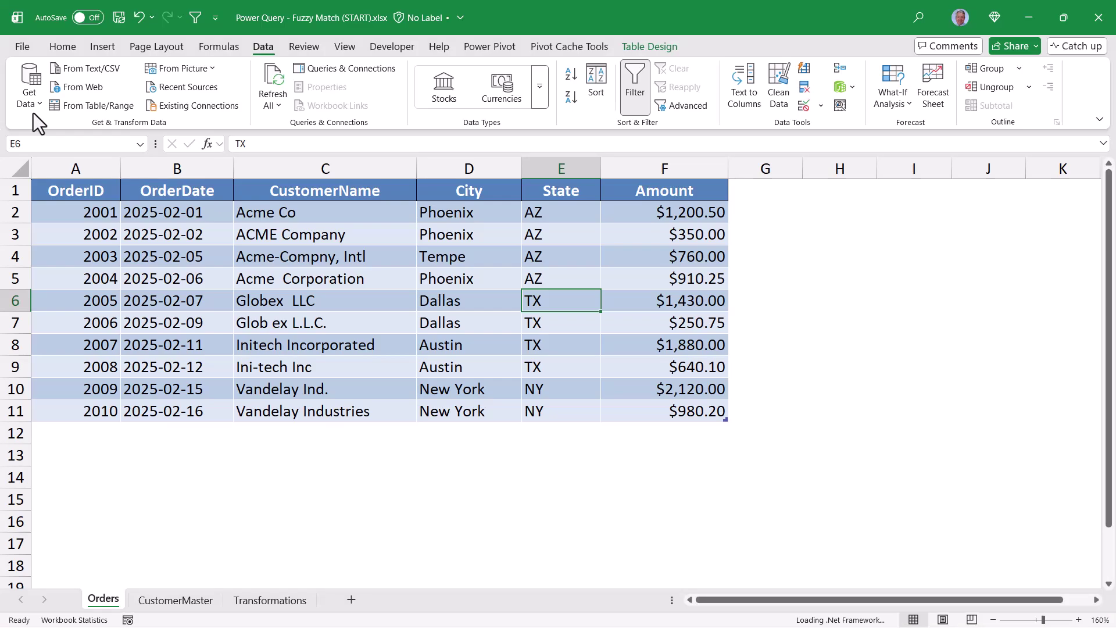
left_click(388, 233)
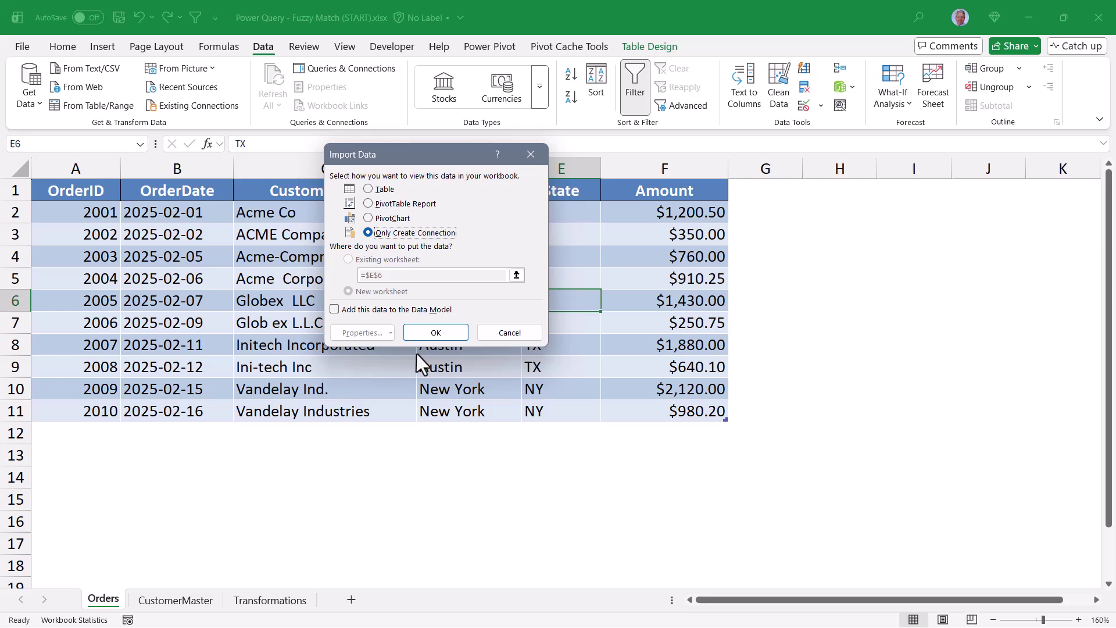
left_click(418, 333)
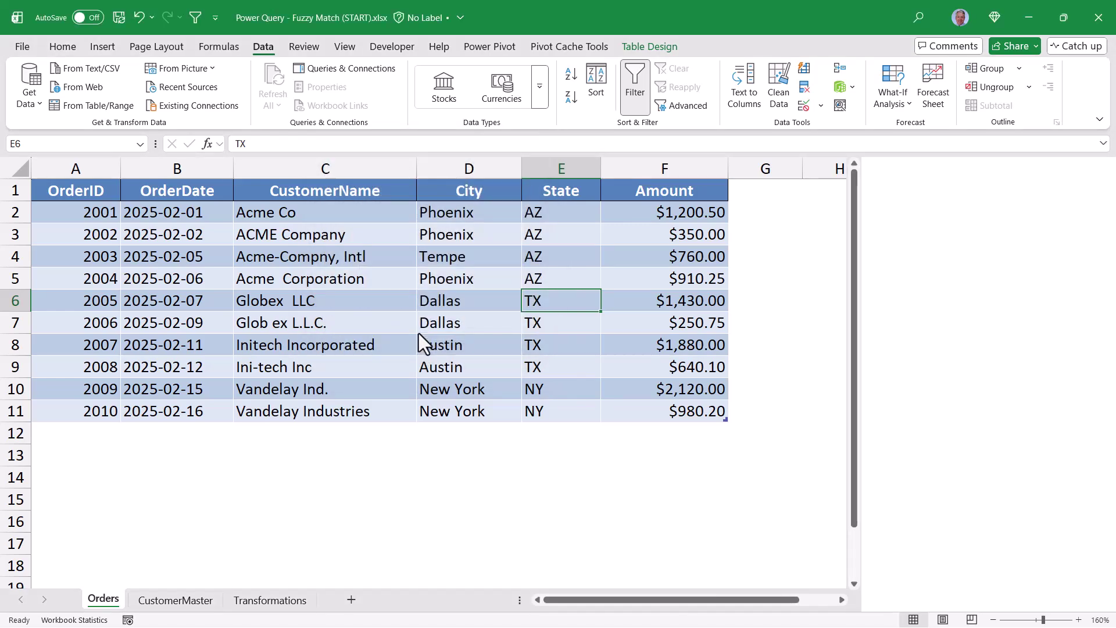
Step: Create a CustomerMaster query from its table, then flip between it and Orders
left_click(195, 601)
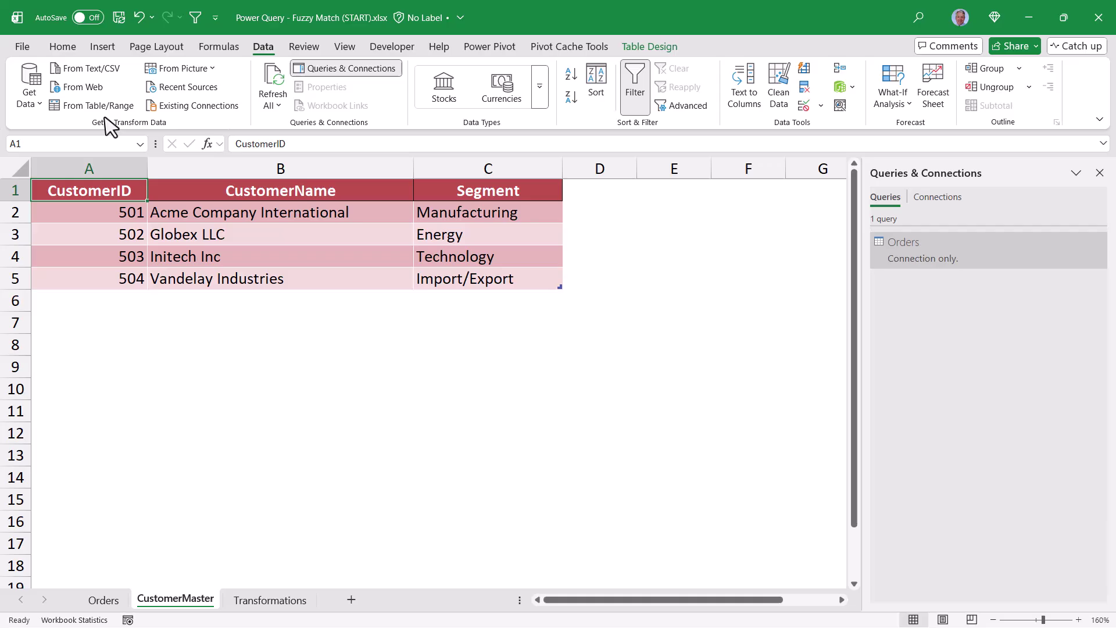
left_click(85, 103)
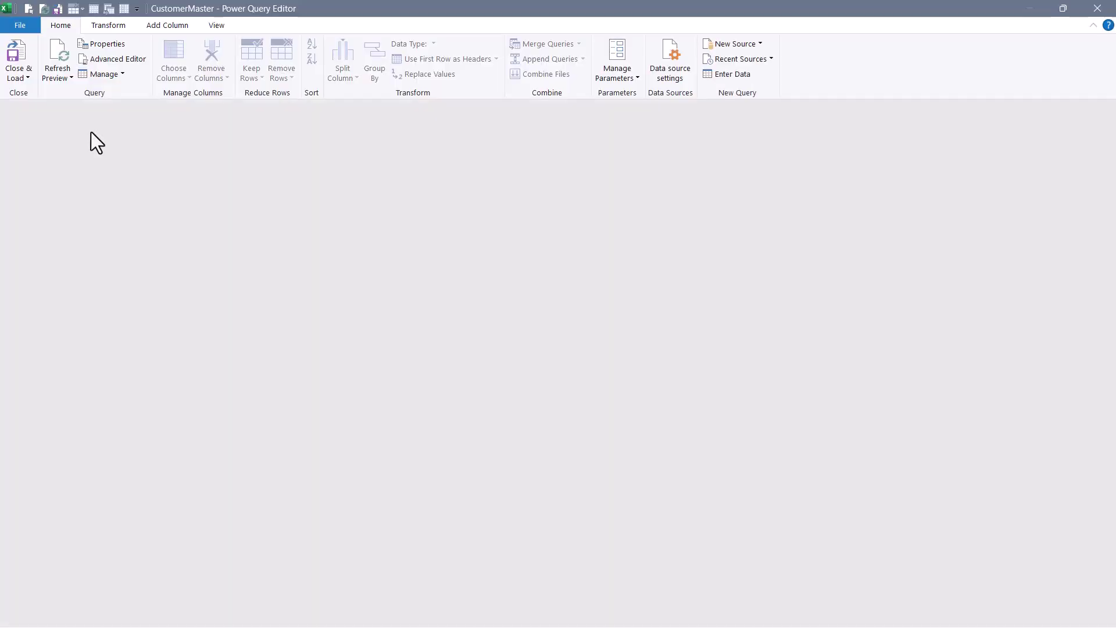
left_click(81, 130)
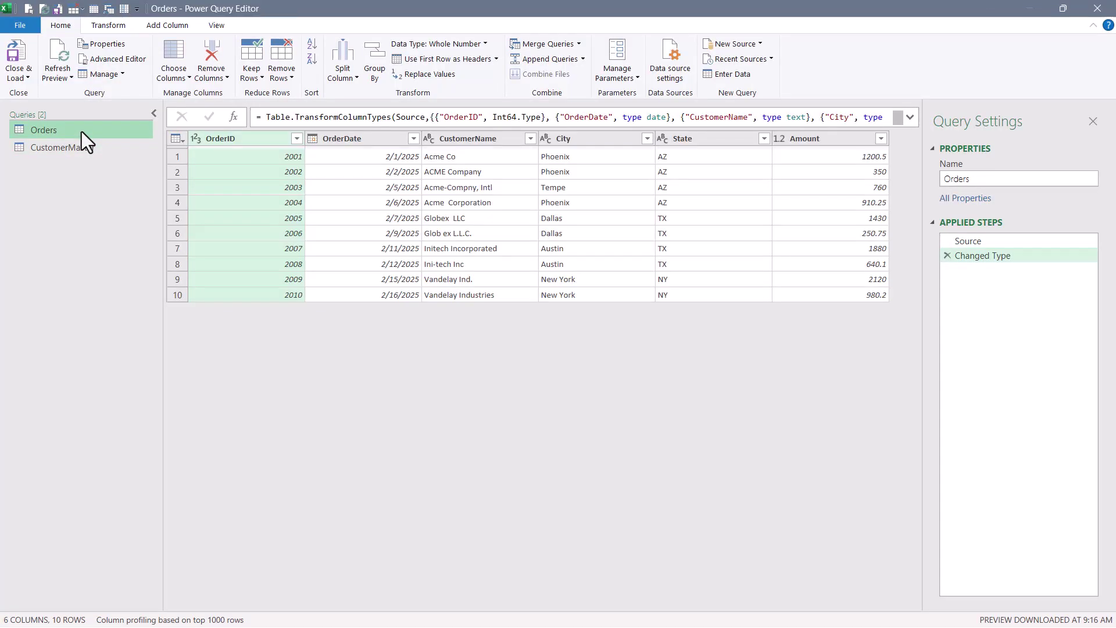
left_click(79, 147)
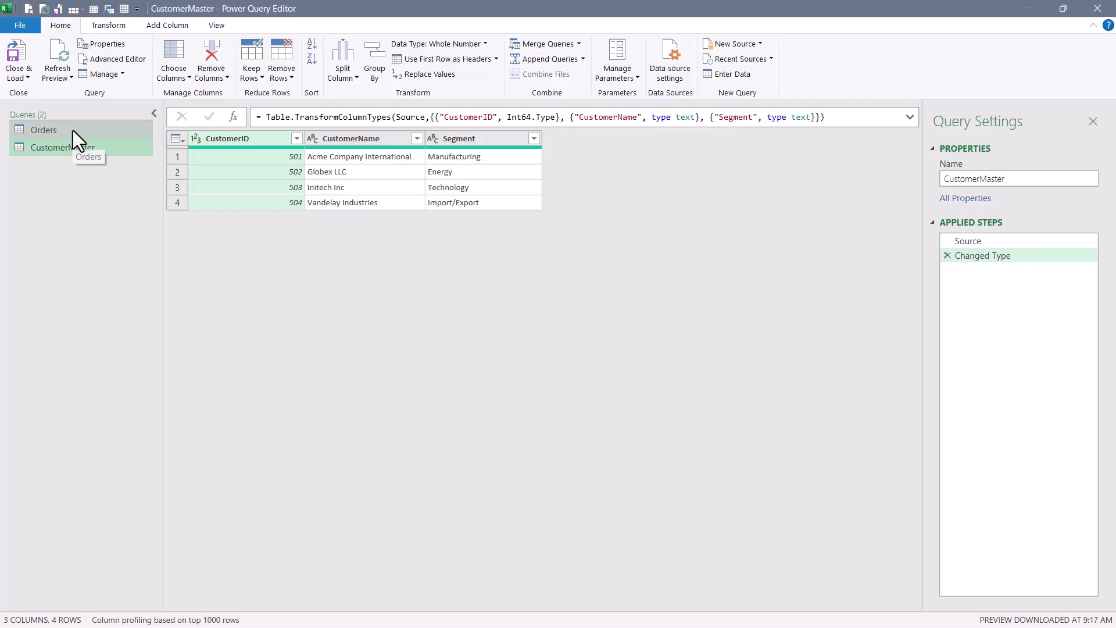
left_click(72, 130)
Step: Inspect Orders' CustomerName and CustomerMaster's Segment columns, ending on the Orders query
left_click(480, 140)
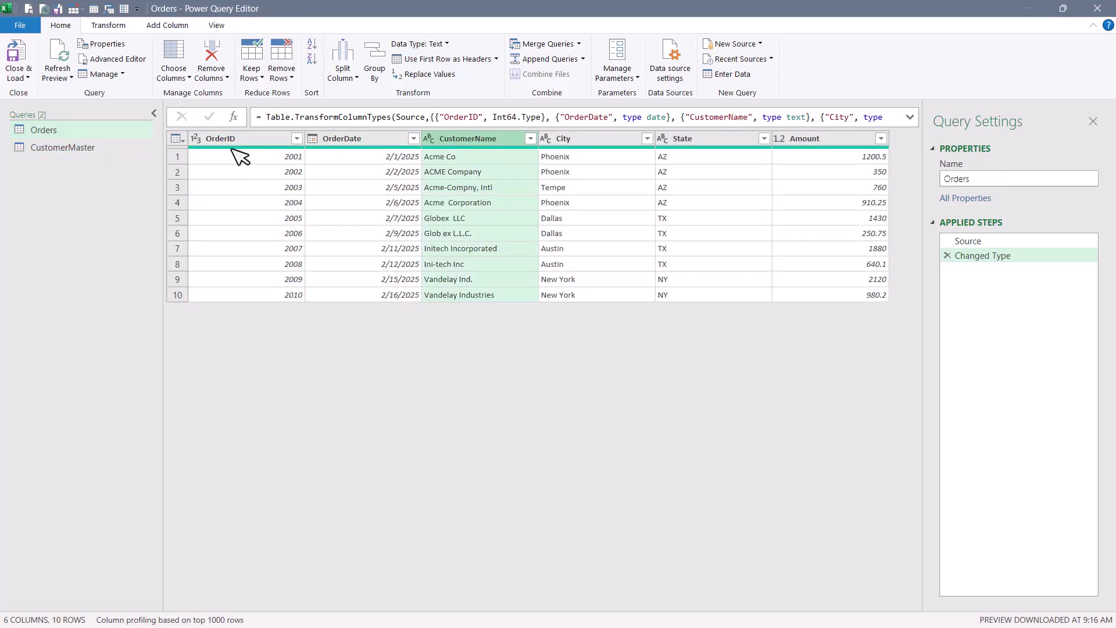
left_click(65, 145)
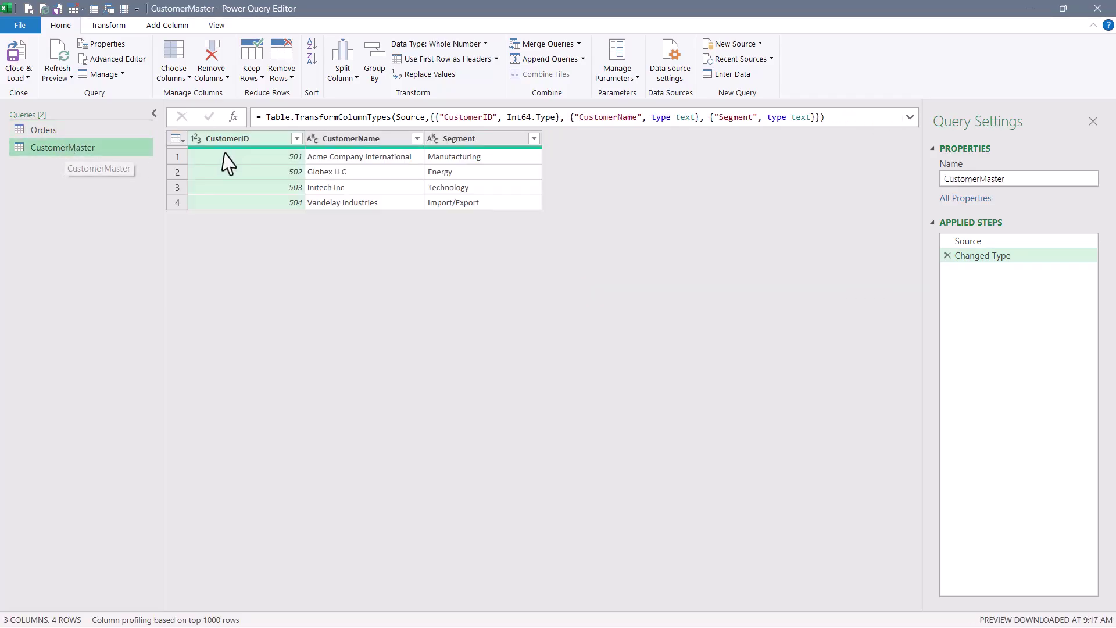
left_click(472, 139)
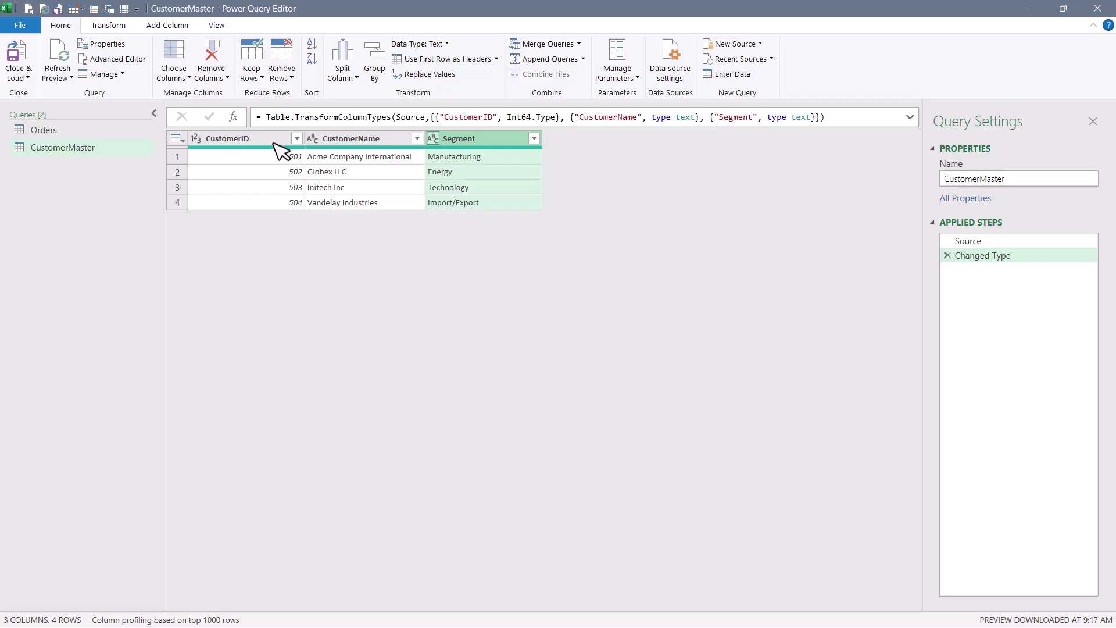
left_click(69, 129)
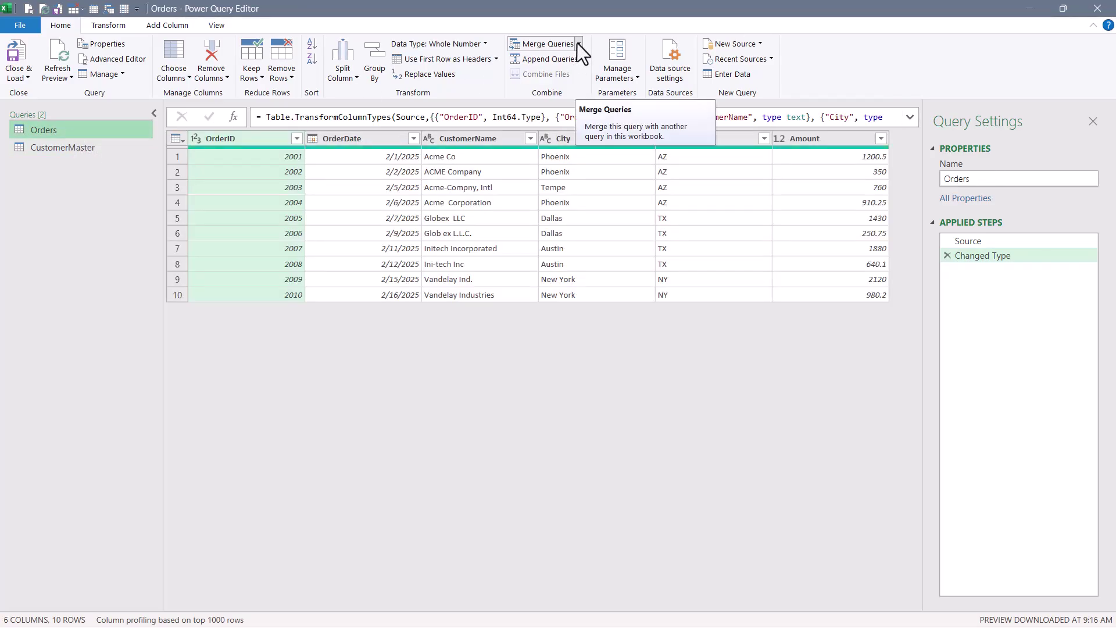
Step: Start a Merge as New of Orders with CustomerMaster, matching CustomerName to CustomerName
left_click(579, 44)
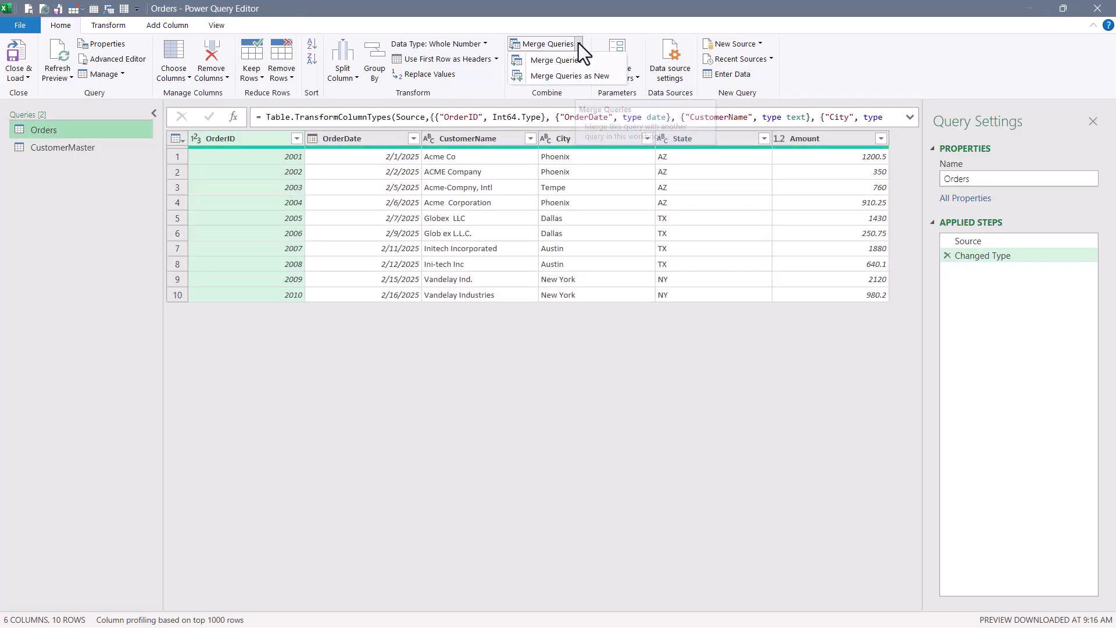
left_click(576, 78)
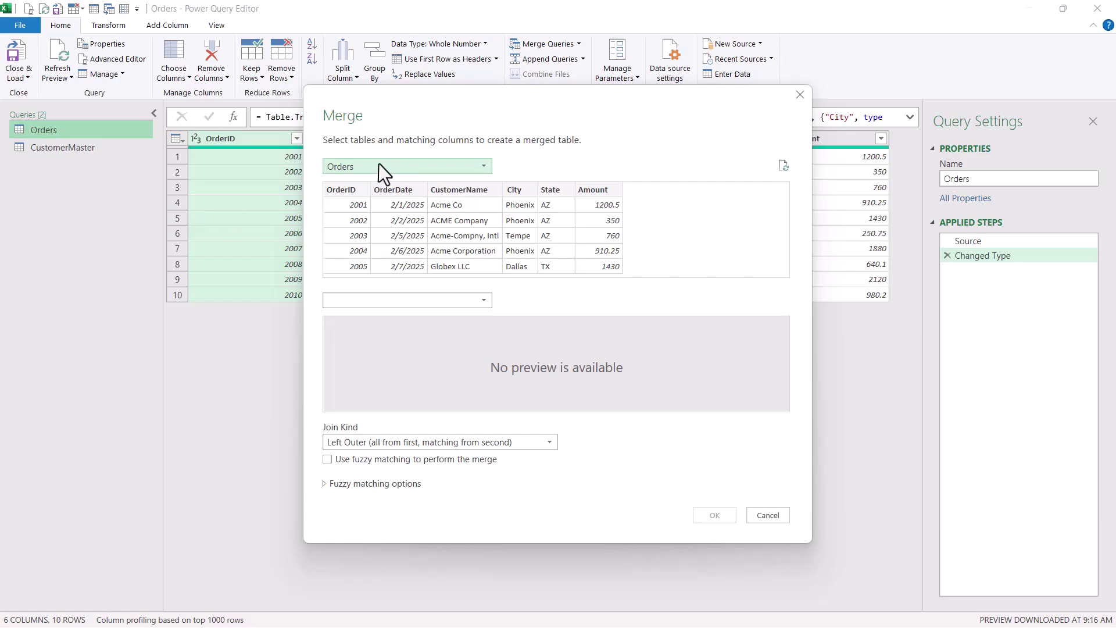
left_click(388, 302)
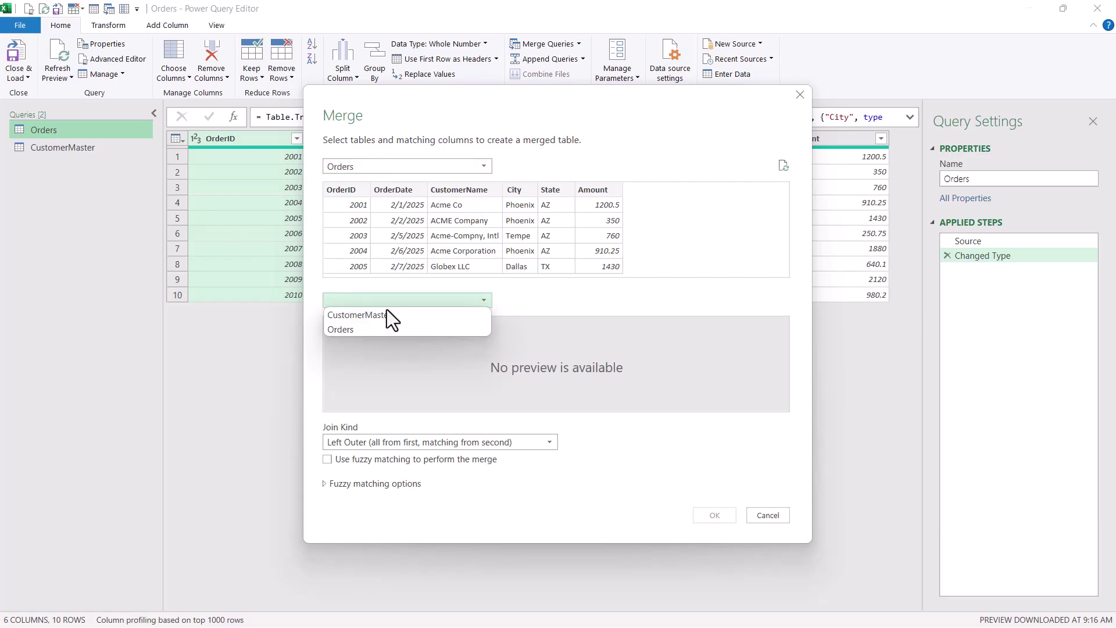
left_click(373, 319)
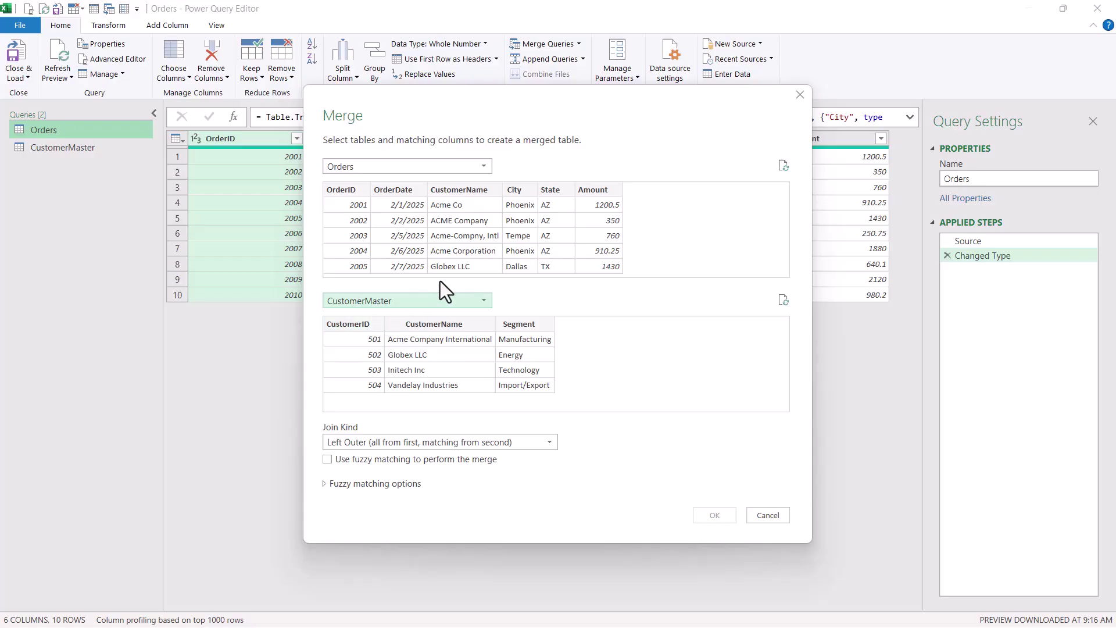
left_click(455, 225)
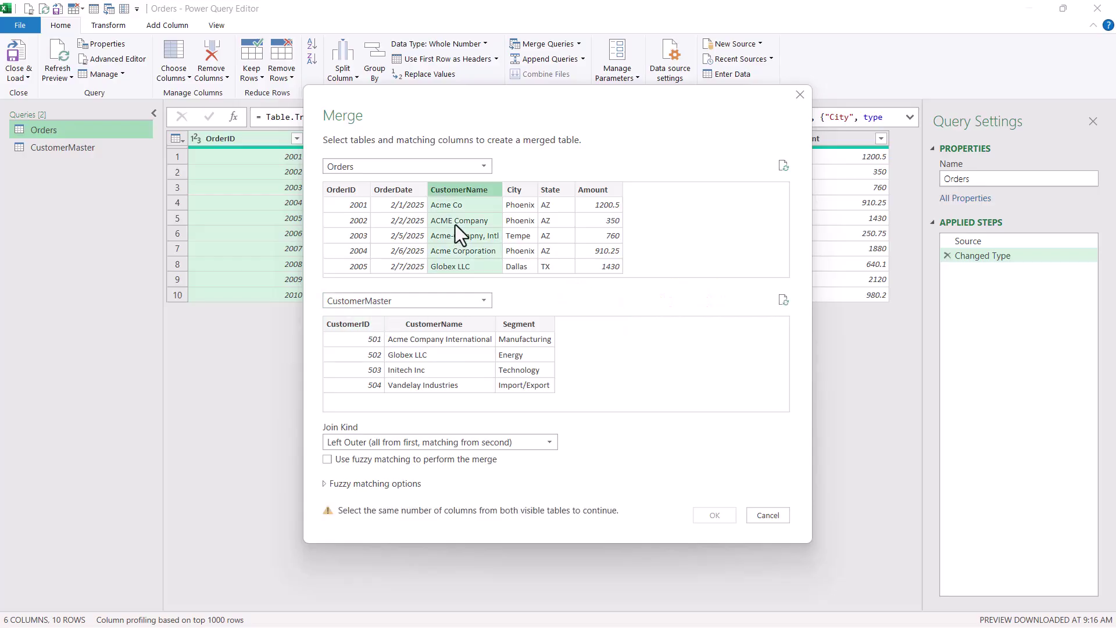
left_click(428, 361)
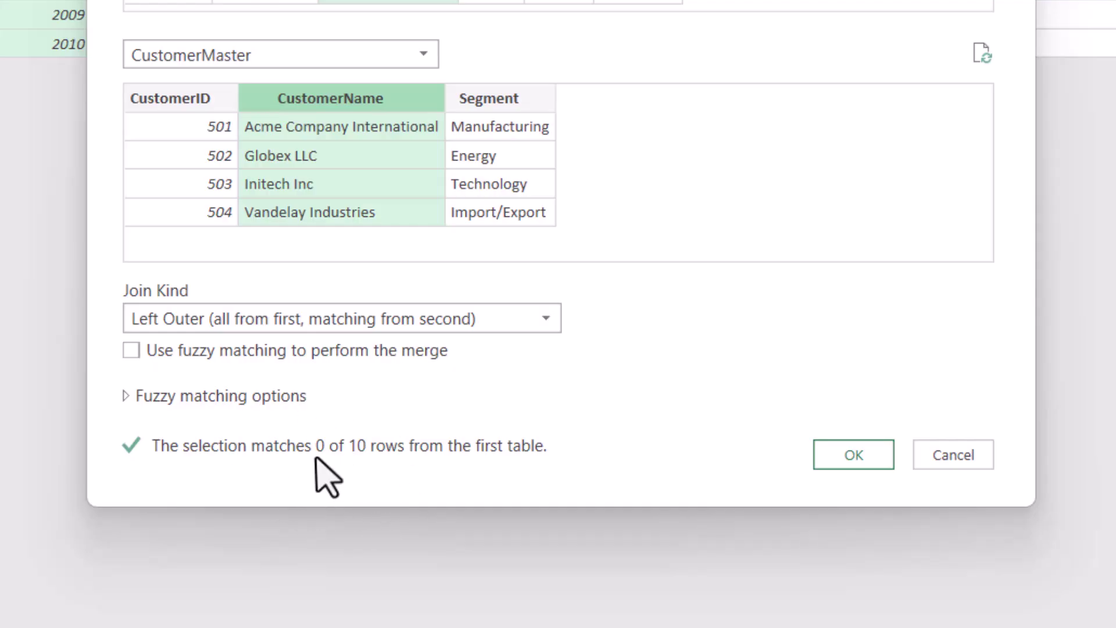
Step: Enable fuzzy matching, try several similarity thresholds, and settle on .75
left_click(131, 351)
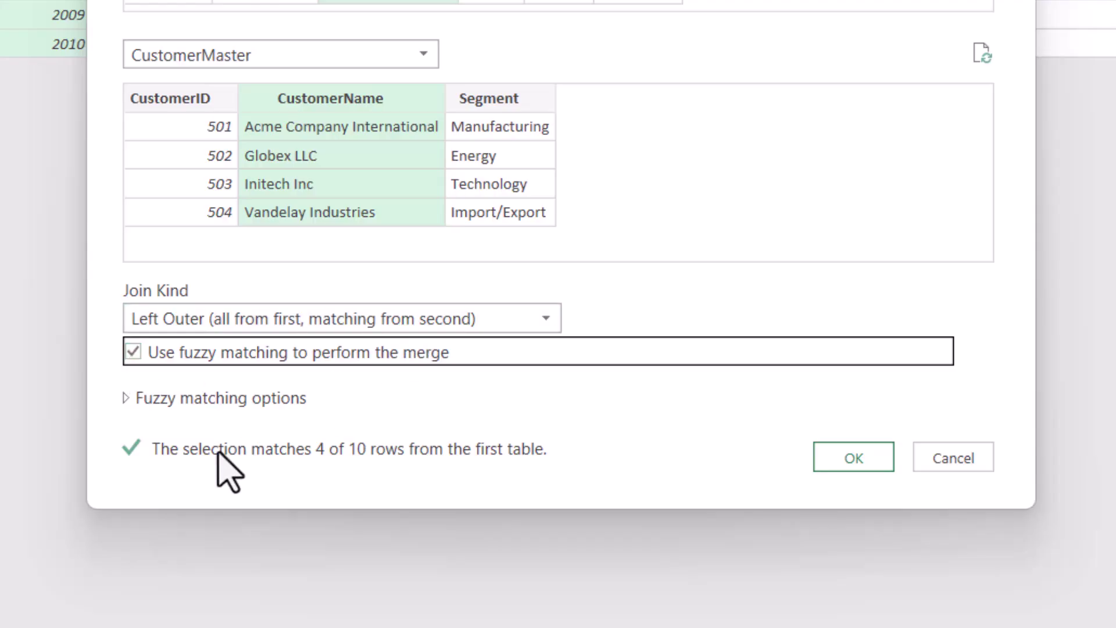
left_click(125, 397)
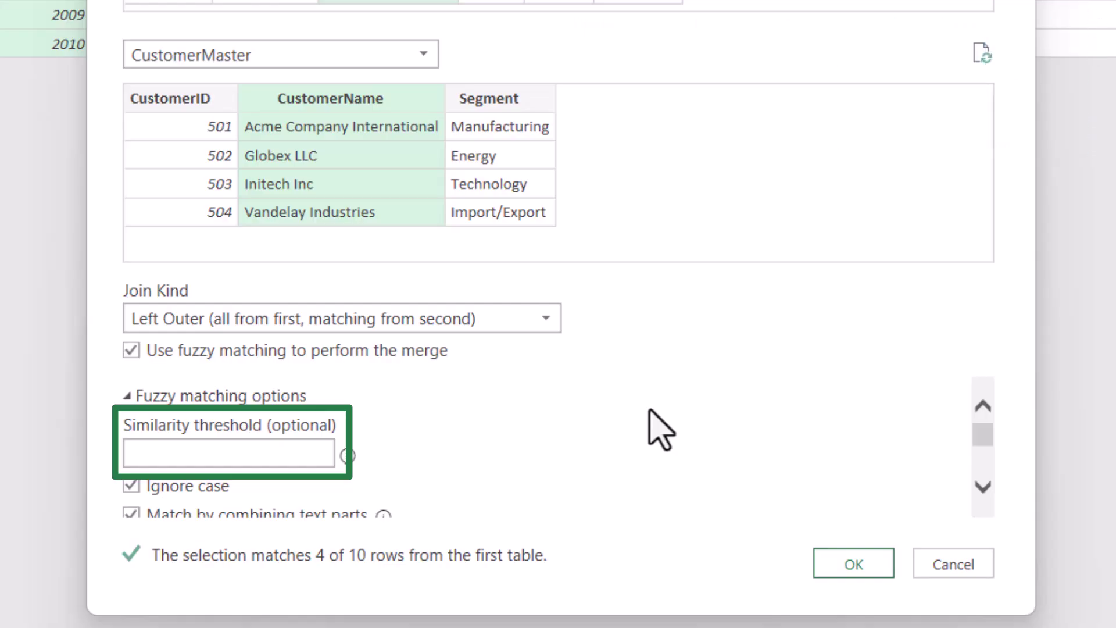
type(".5")
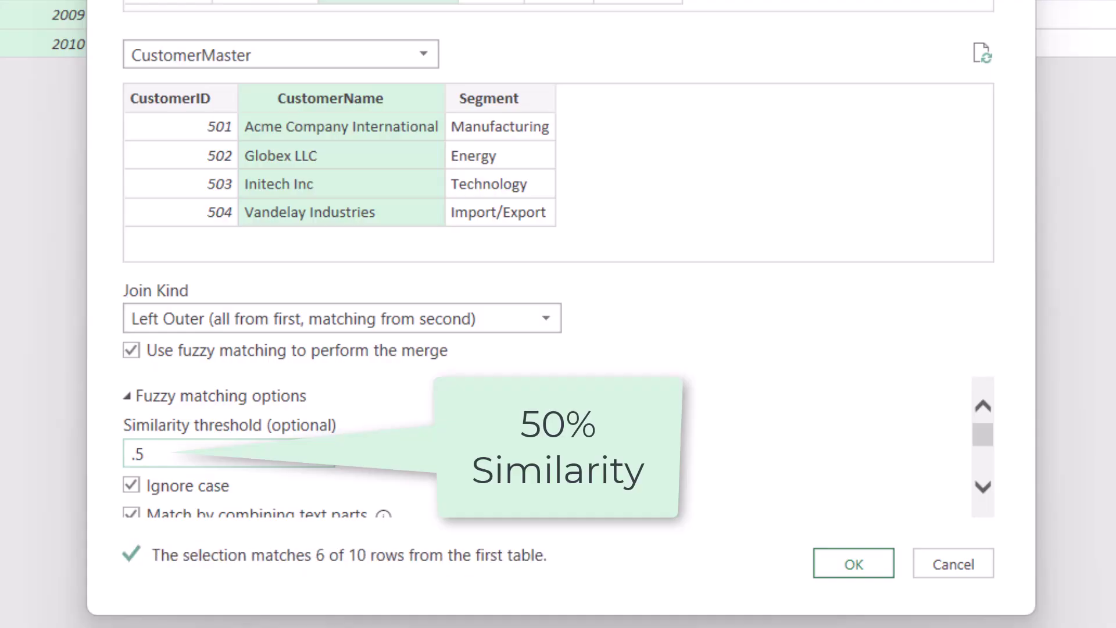
type("9")
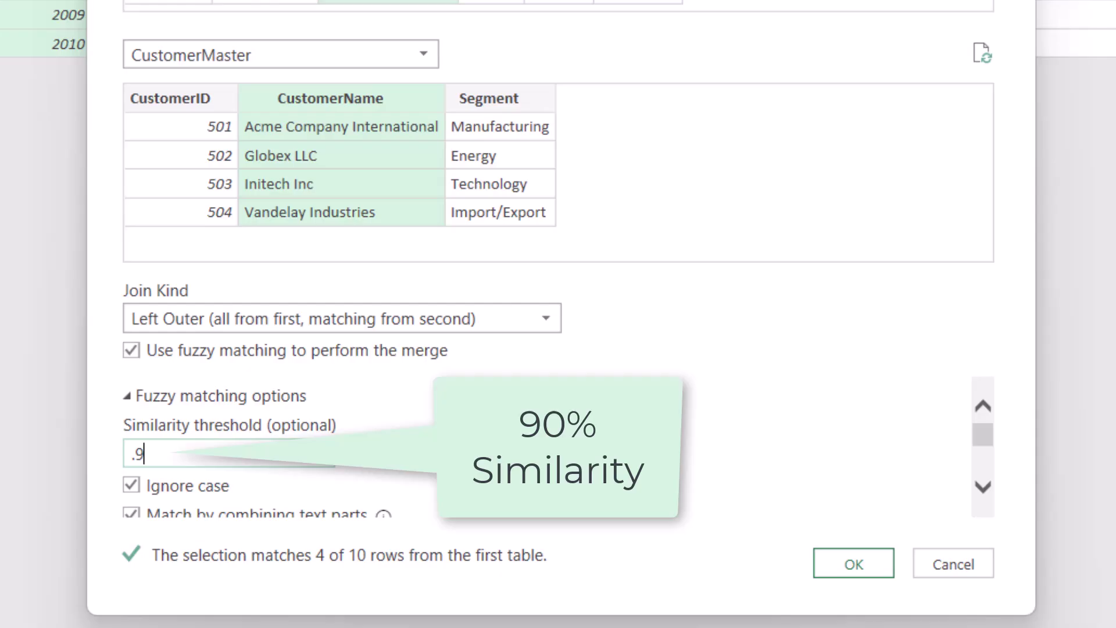
key("BackSpace")
key("BackSpace")
type("1")
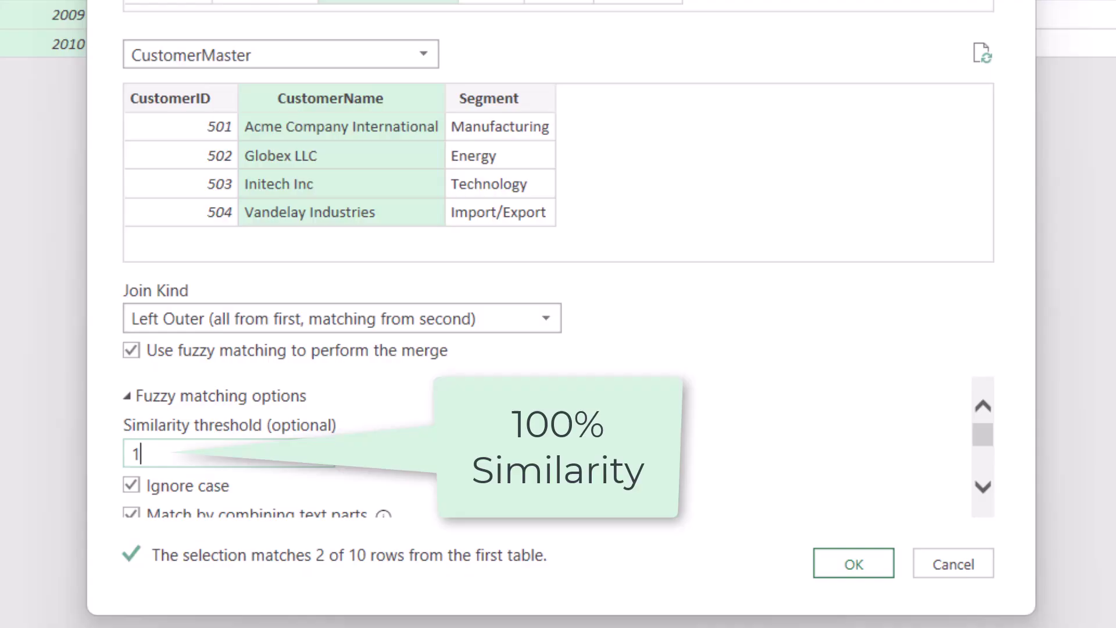
key("BackSpace")
type("0")
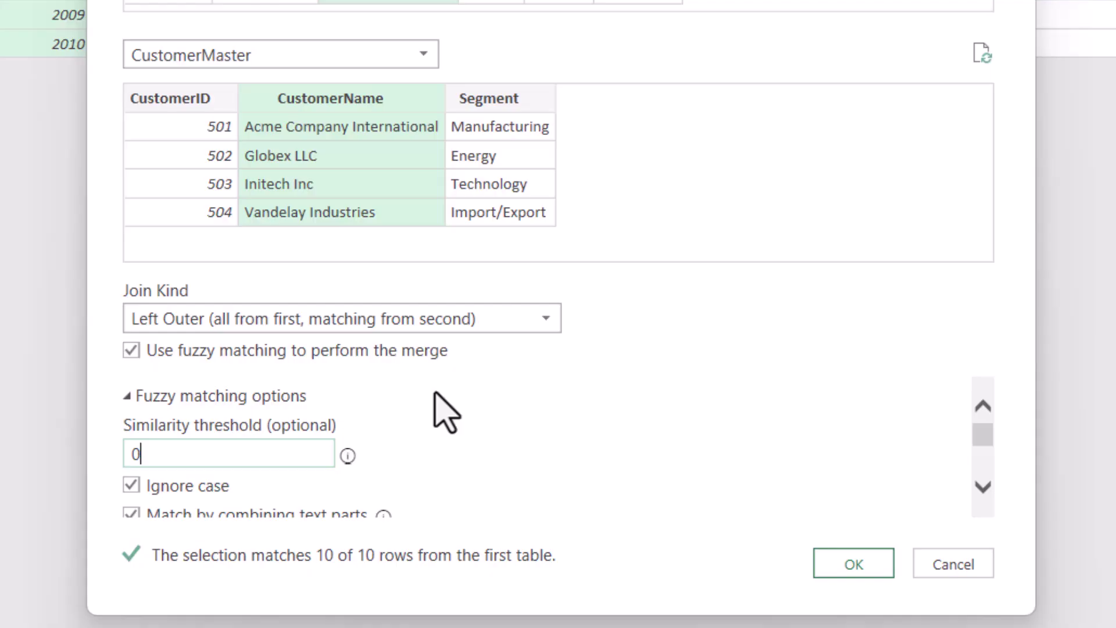
key("BackSpace")
type("1")
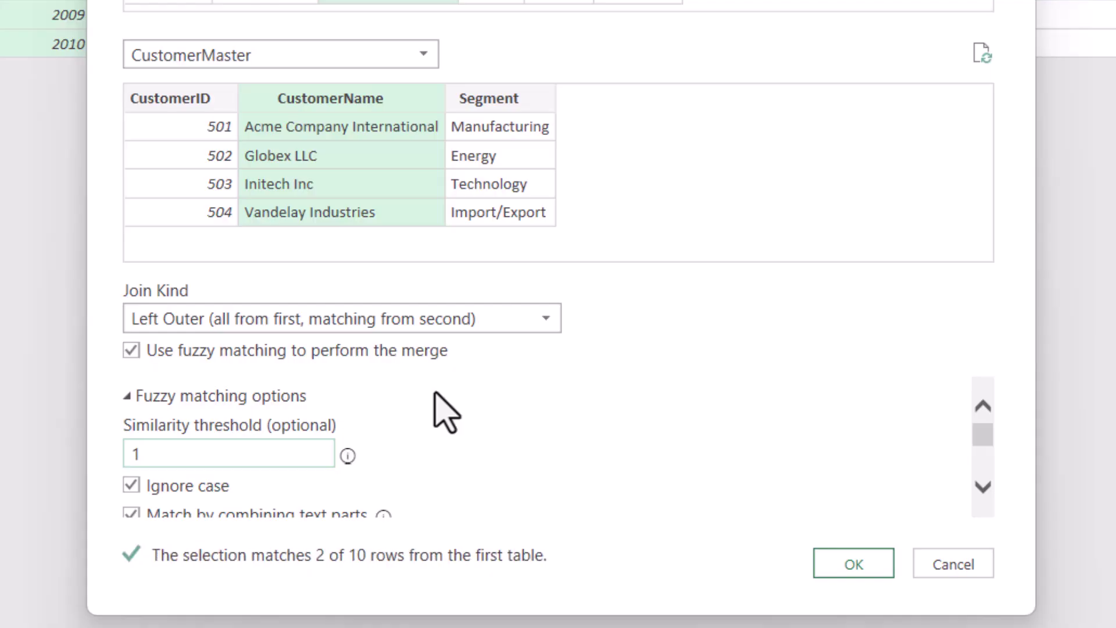
key("BackSpace")
type(".75")
left_click(982, 486)
left_click(982, 486)
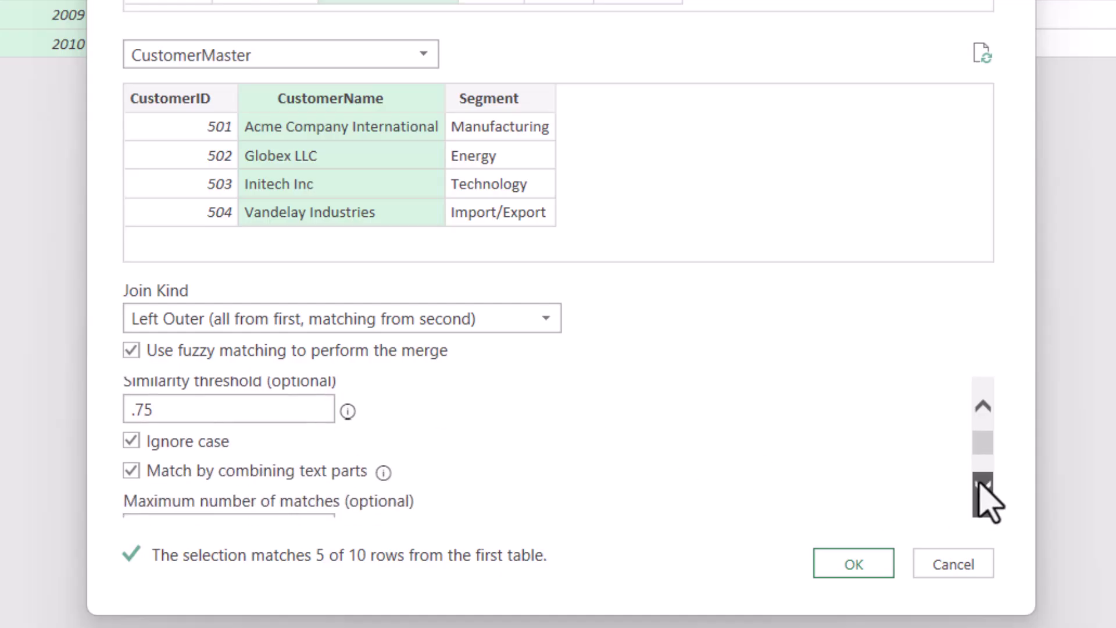
left_click(132, 435)
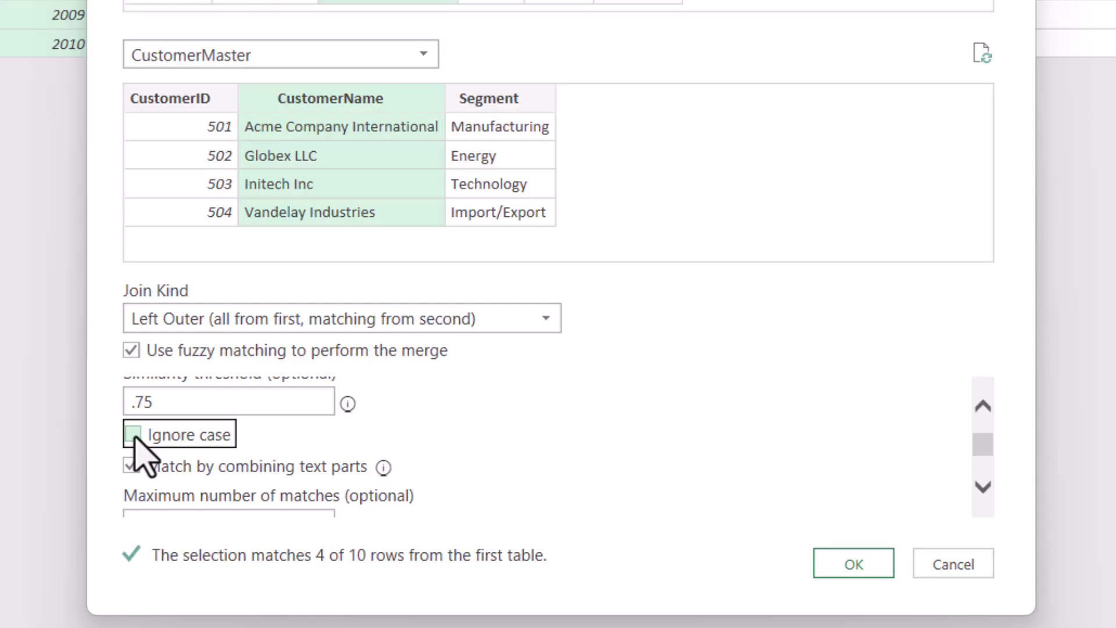
left_click(133, 436)
left_click(134, 465)
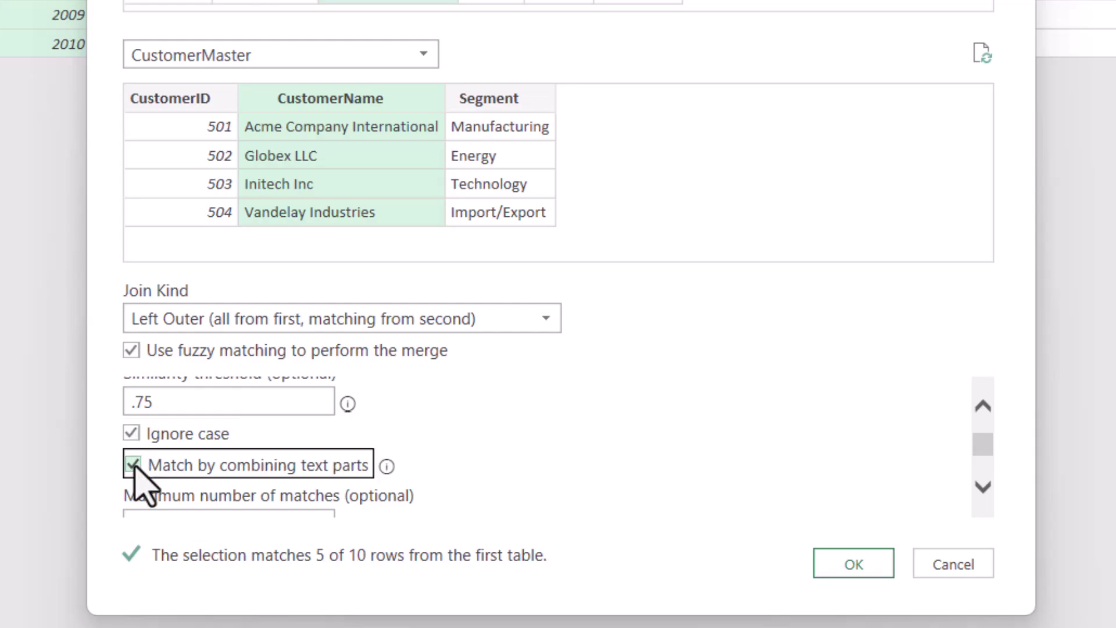
left_click(174, 474)
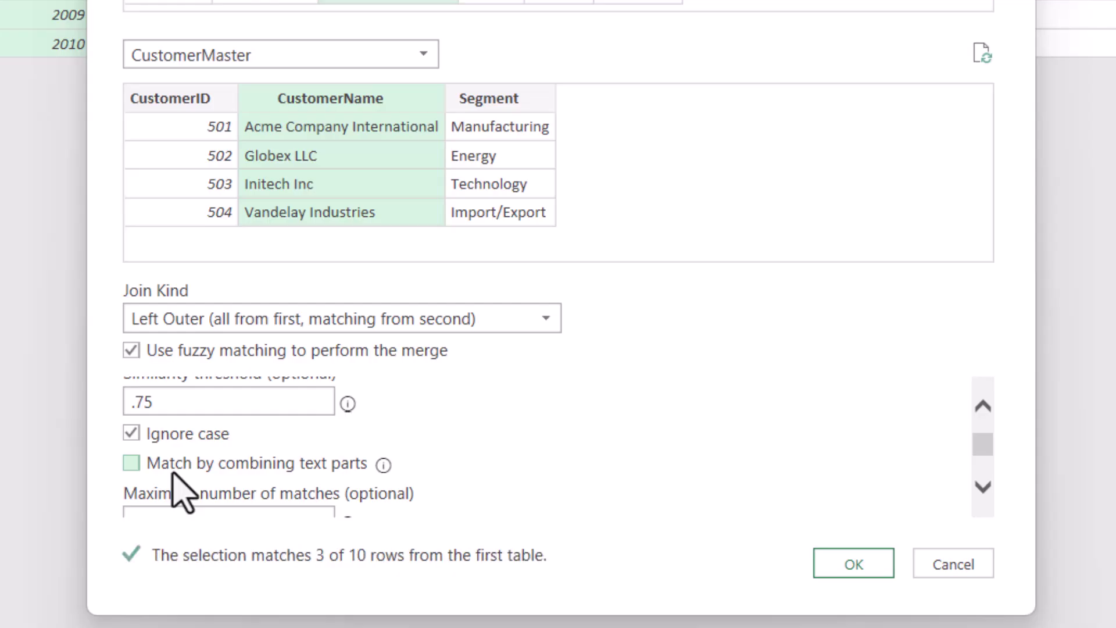
left_click(172, 473)
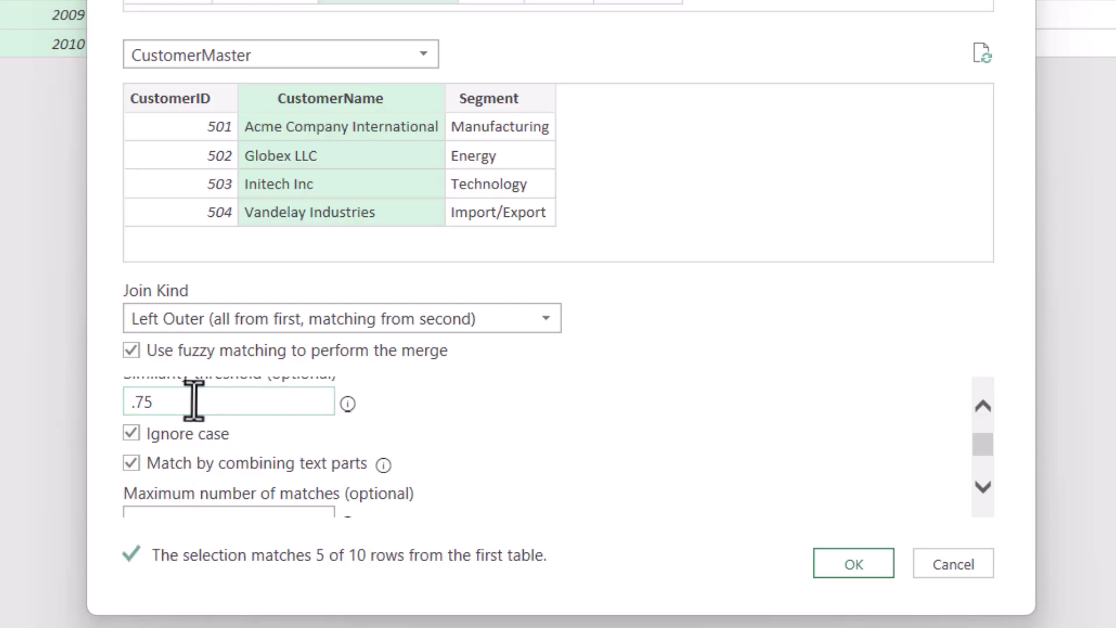
Step: Change the similarity threshold from .75 to .3 and create the merged query
left_click_drag(194, 401, 91, 396)
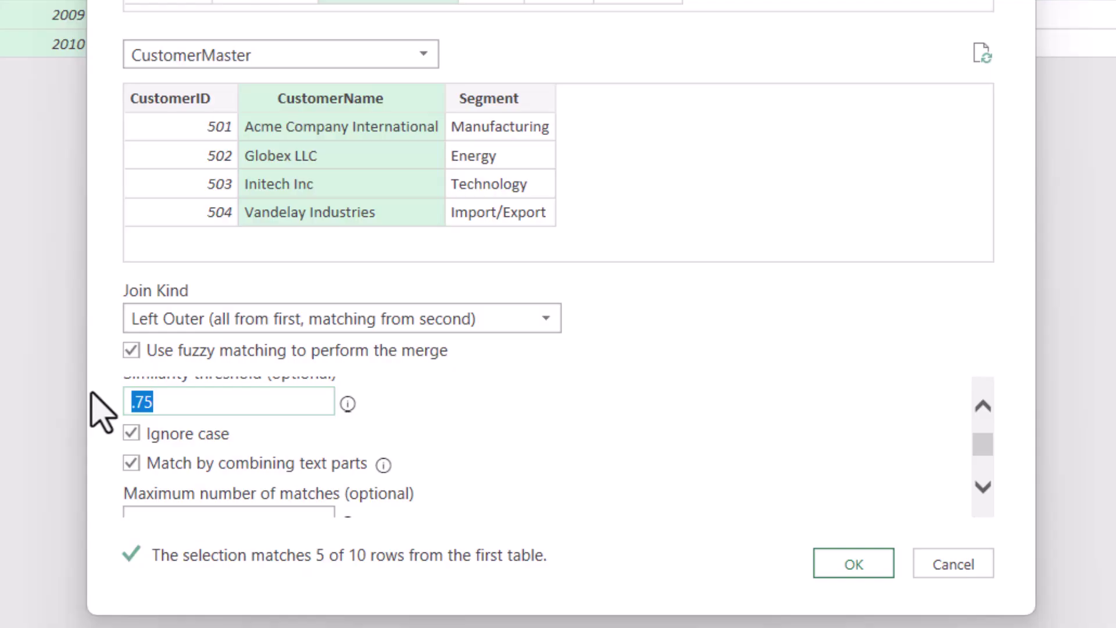
type(".3")
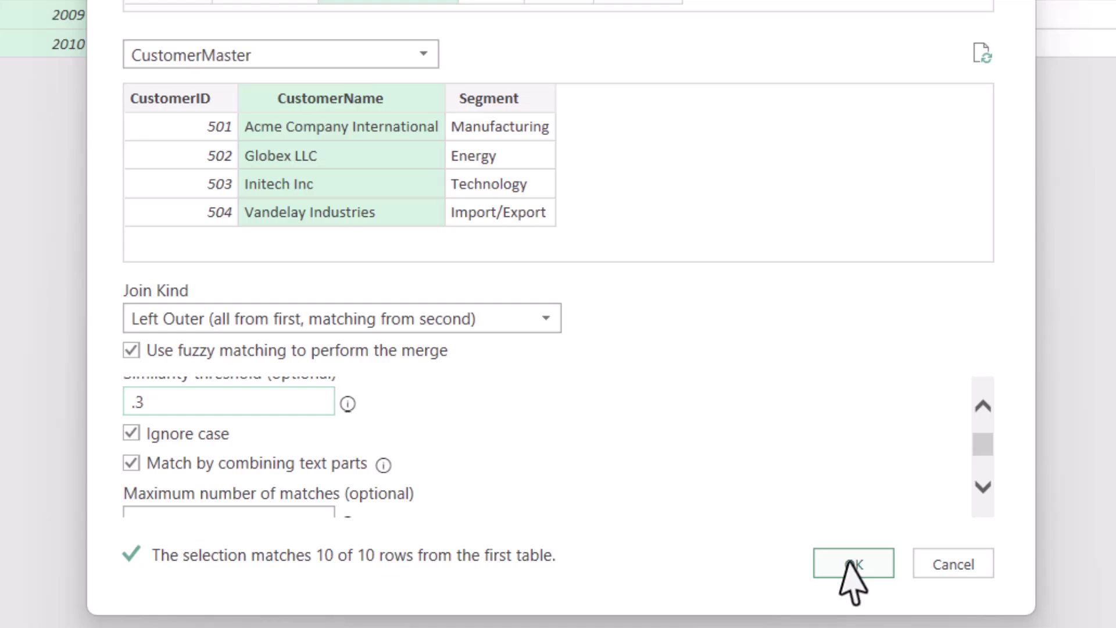
left_click(886, 583)
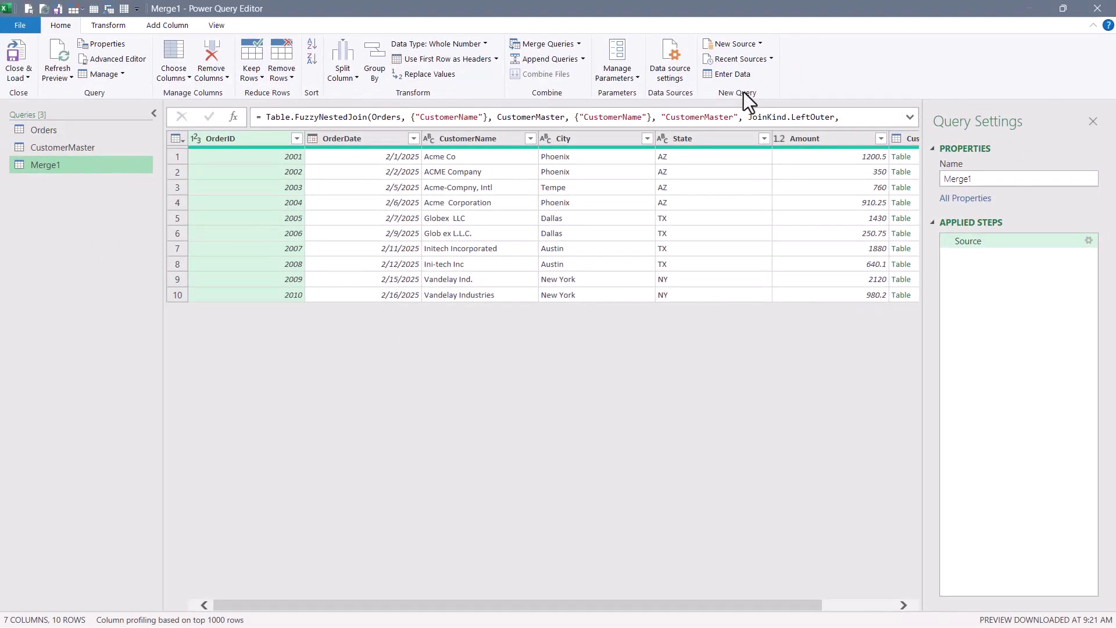
Step: Rename the Merge1 query to Corrected
double_click(989, 178)
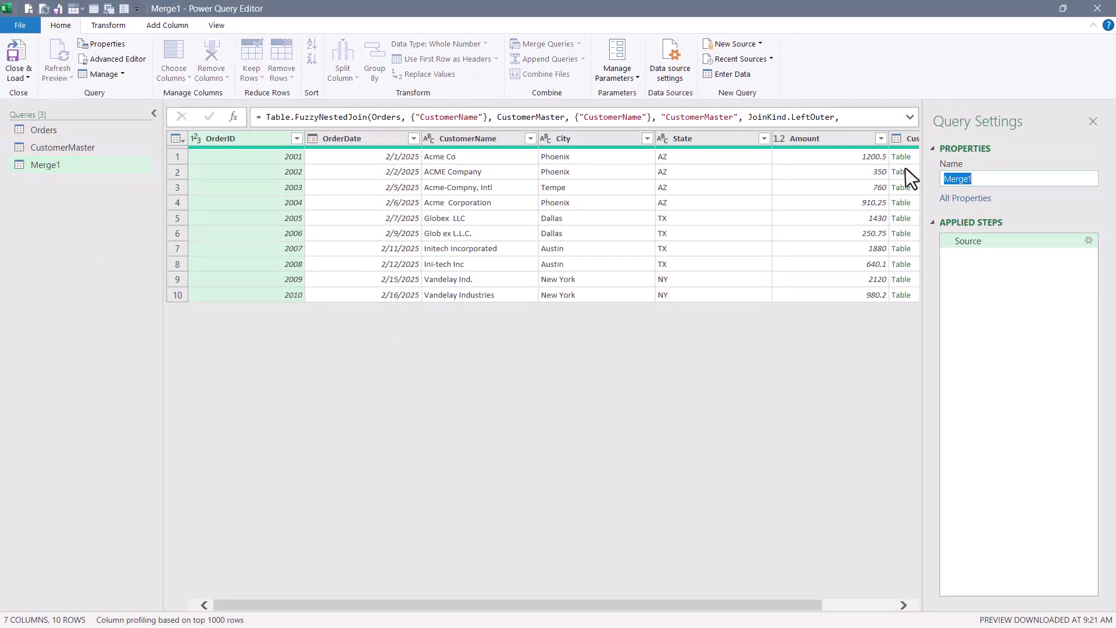
type("Corrected")
left_click(384, 139)
Step: Review the merged columns and rename CustomerName to OldCustomerName
left_click(483, 138)
left_click(620, 140)
left_click(692, 138)
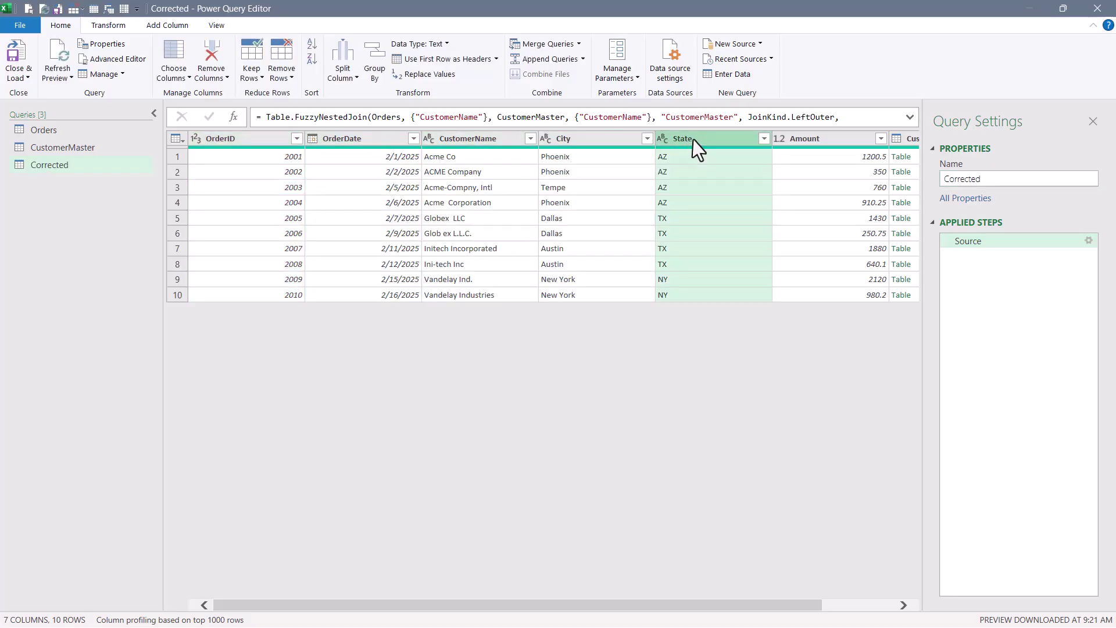
key("Right")
left_click(846, 605)
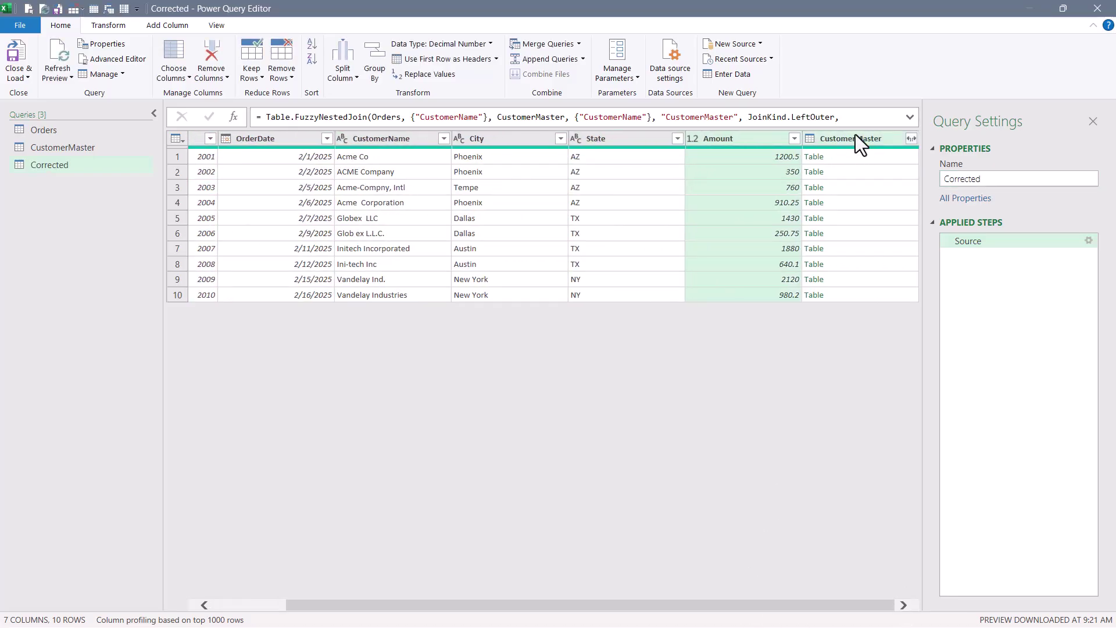
left_click(856, 136)
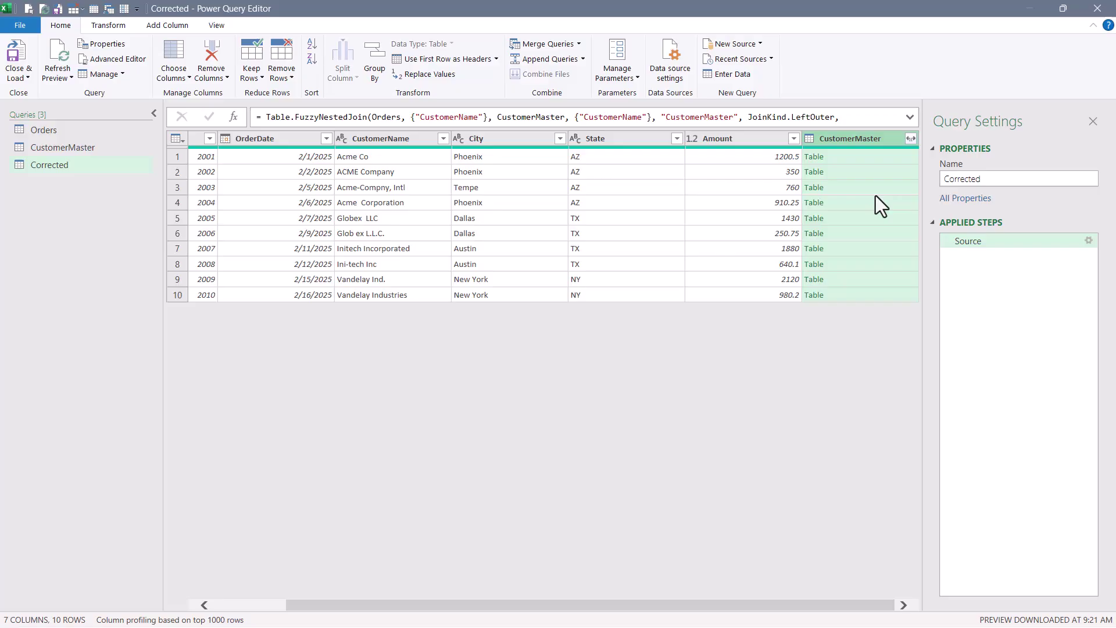
left_click(398, 139)
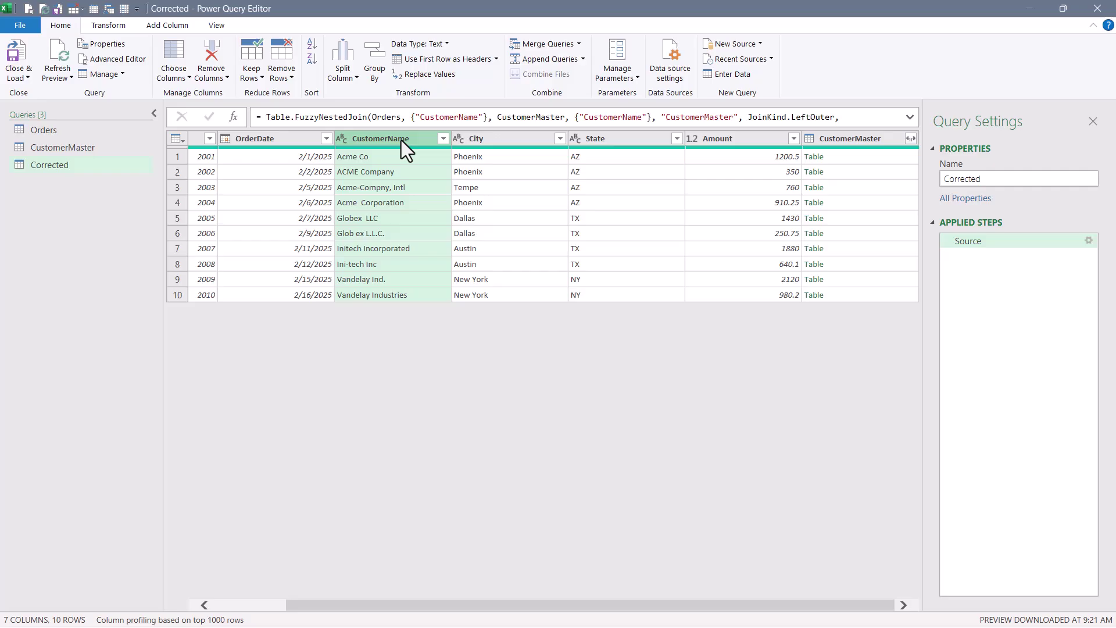
double_click(401, 141)
key("Home")
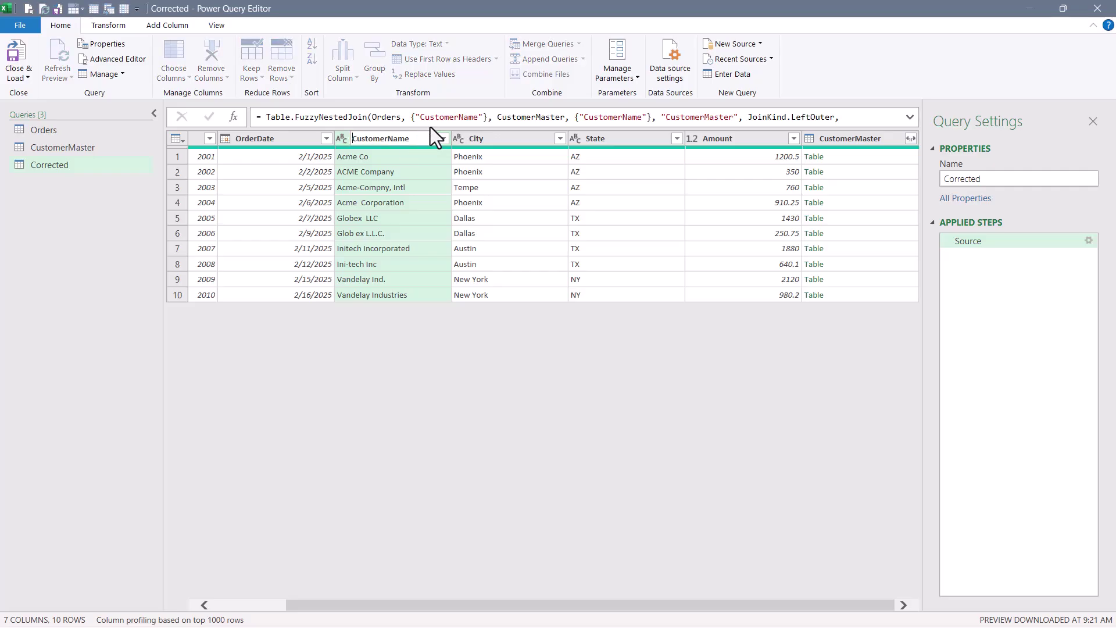
type("Old")
key("Return")
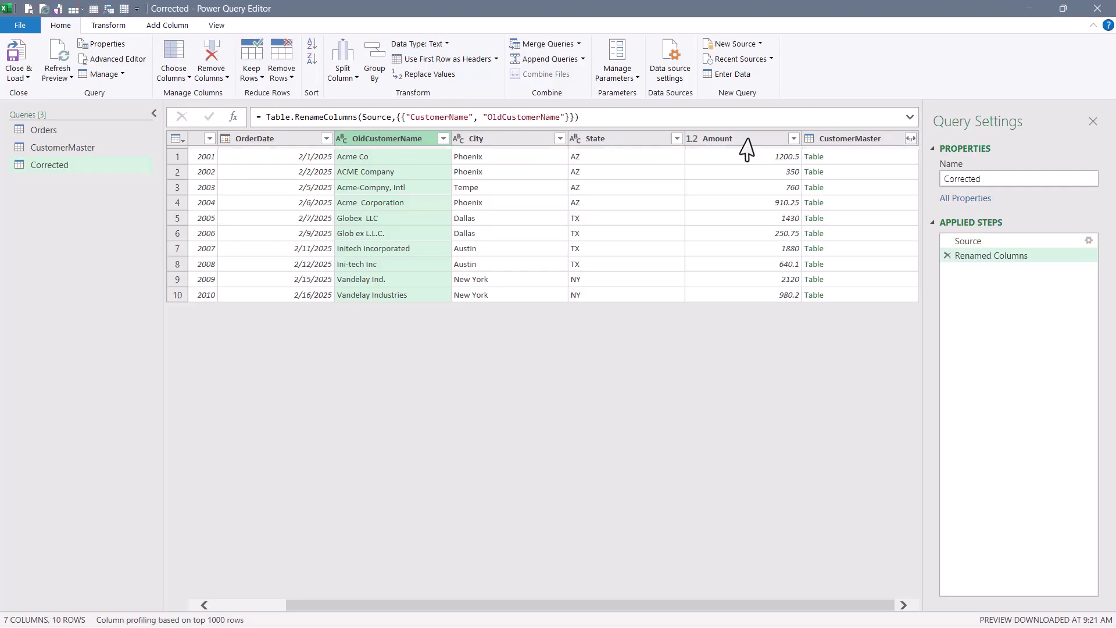
Step: Expand CustomerMaster into CustomerID, CustomerName and Segment without a column prefix
left_click(861, 139)
left_click(911, 138)
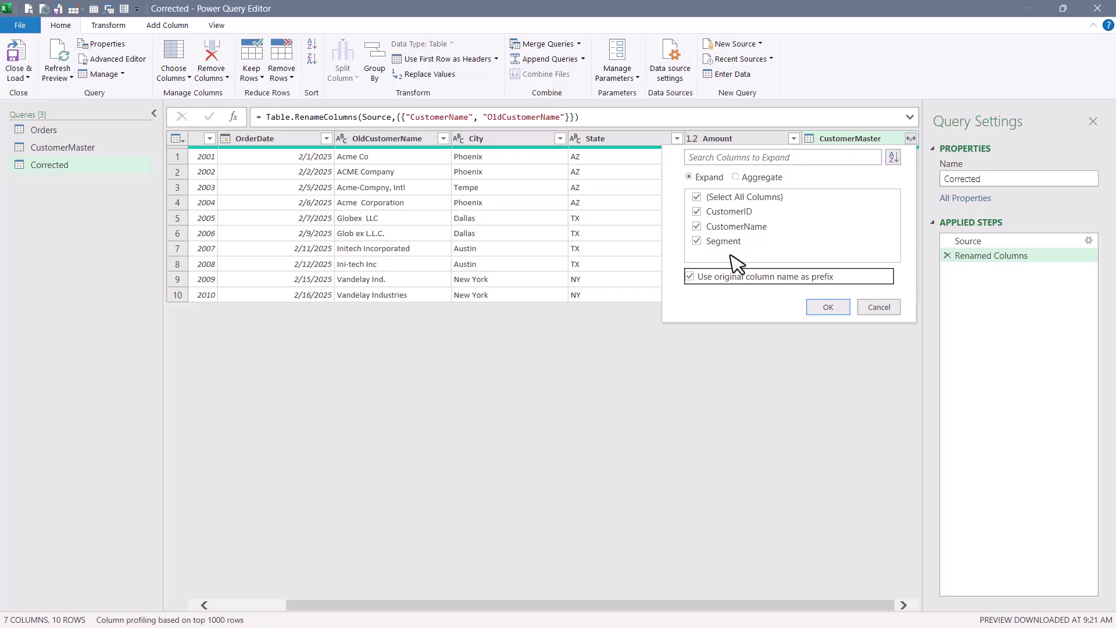
left_click(690, 277)
left_click(825, 307)
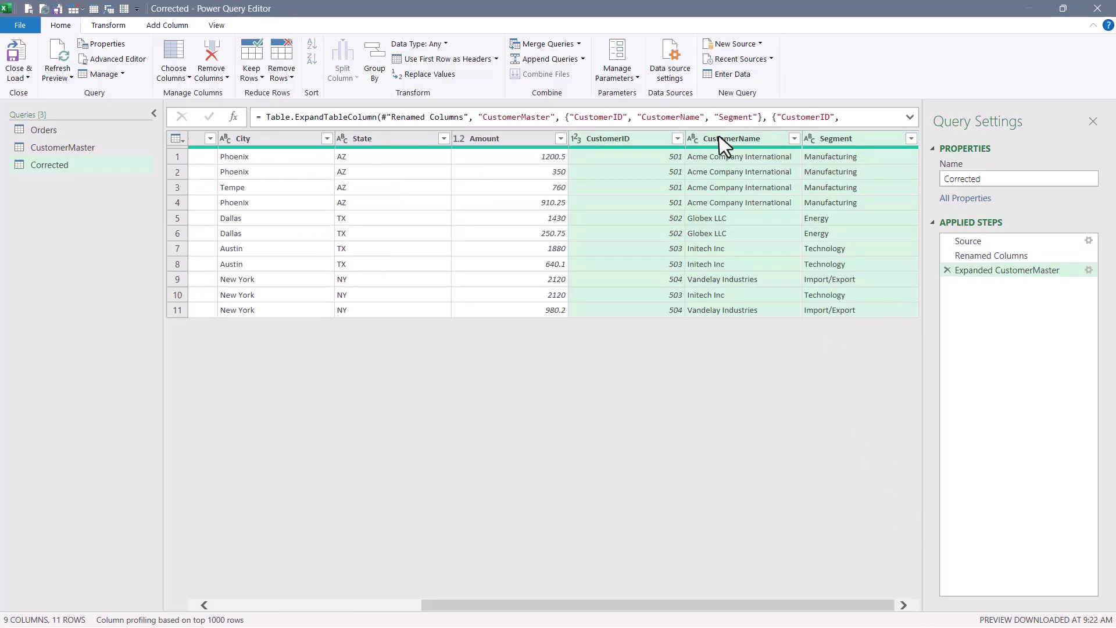
Step: Move CustomerID, CustomerName and Segment to the beginning of the table
right_click(719, 136)
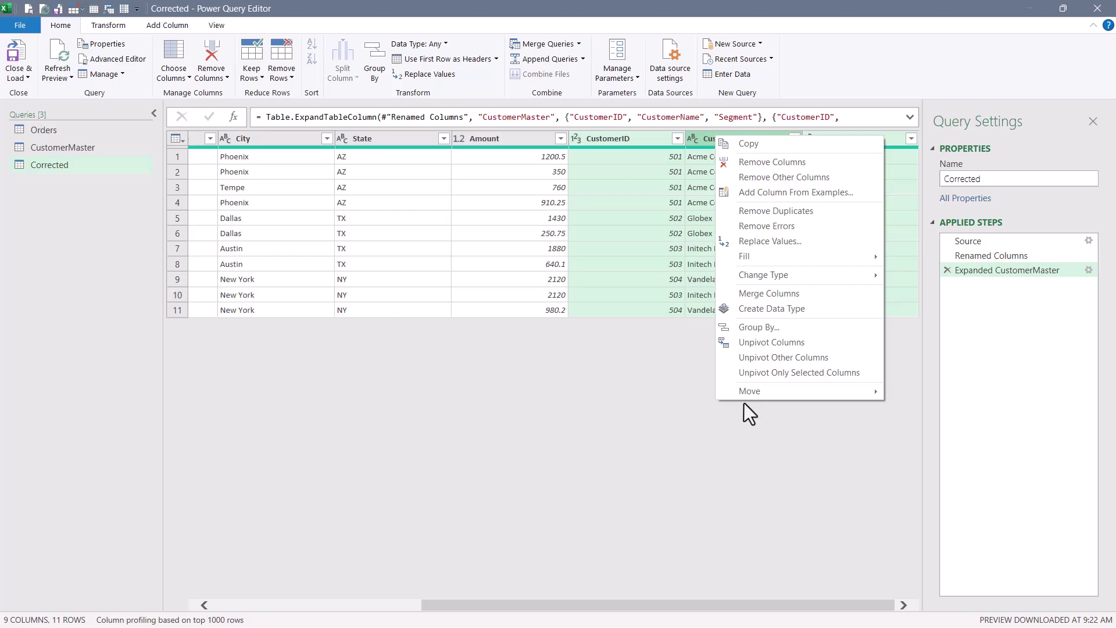
mouse_move(858, 395)
left_click(930, 420)
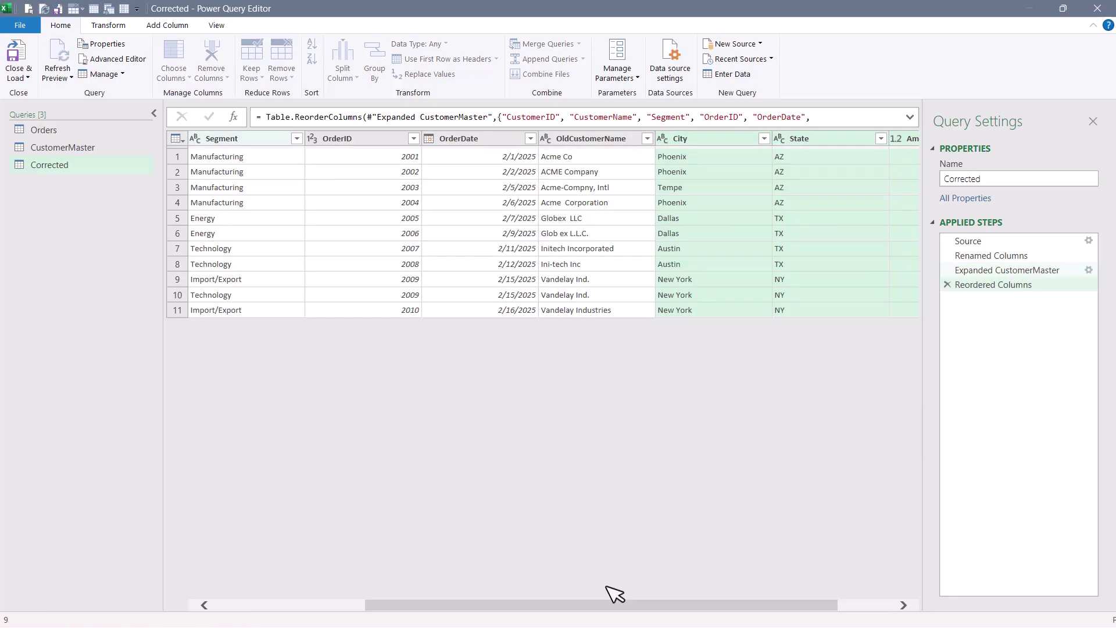
left_click_drag(605, 605, 331, 604)
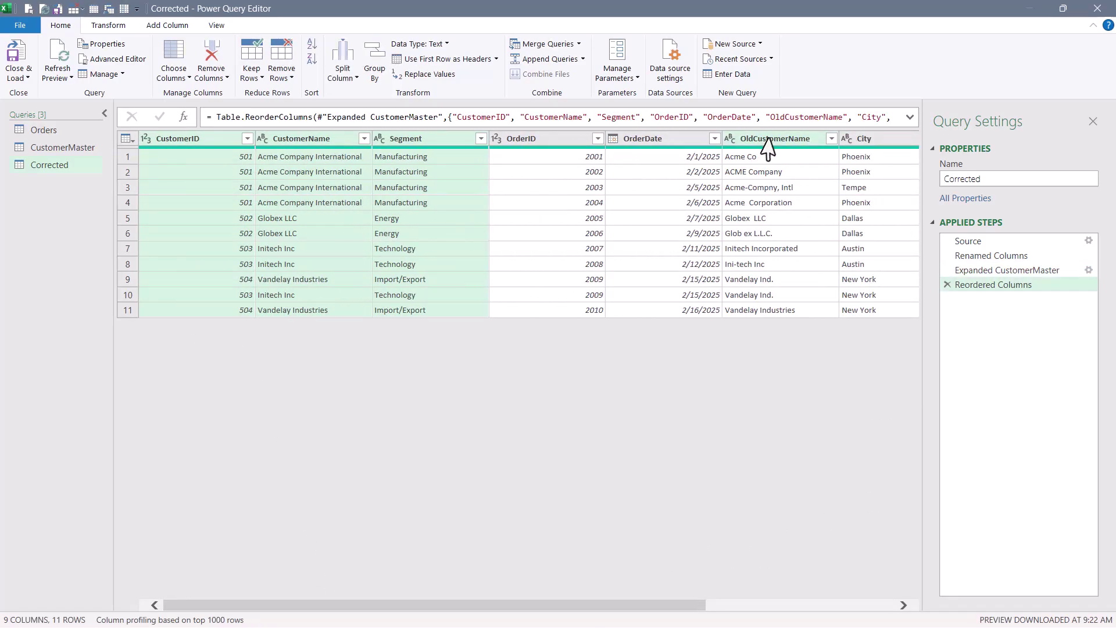
Step: Compare OldCustomerName with CustomerName and inspect row 10's details
left_click(770, 141)
left_click(293, 141, "ctrl")
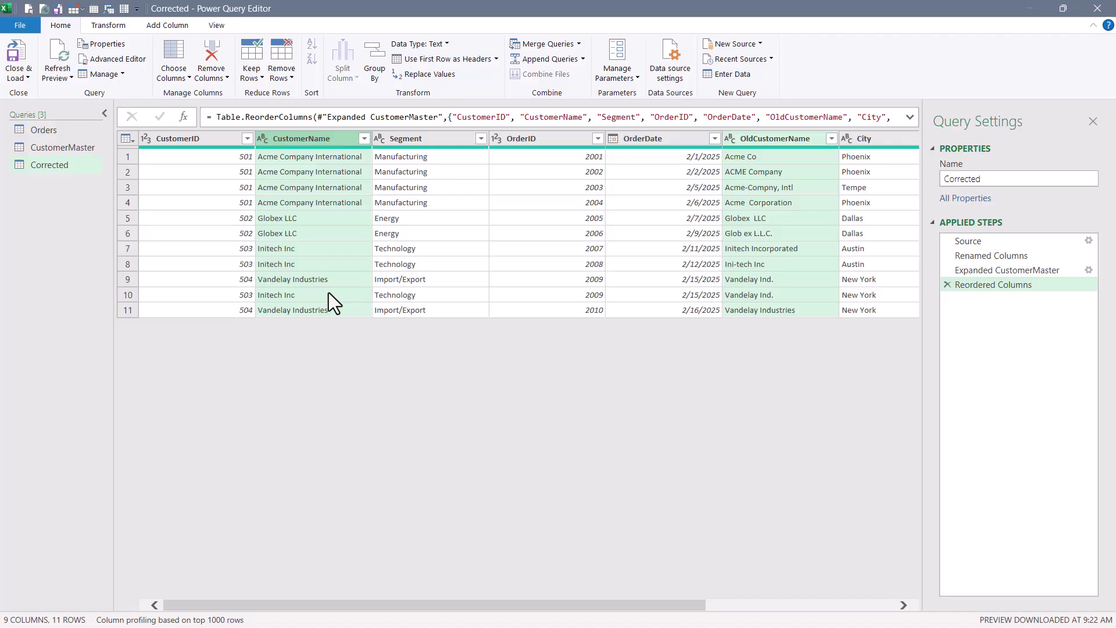
left_click(128, 294)
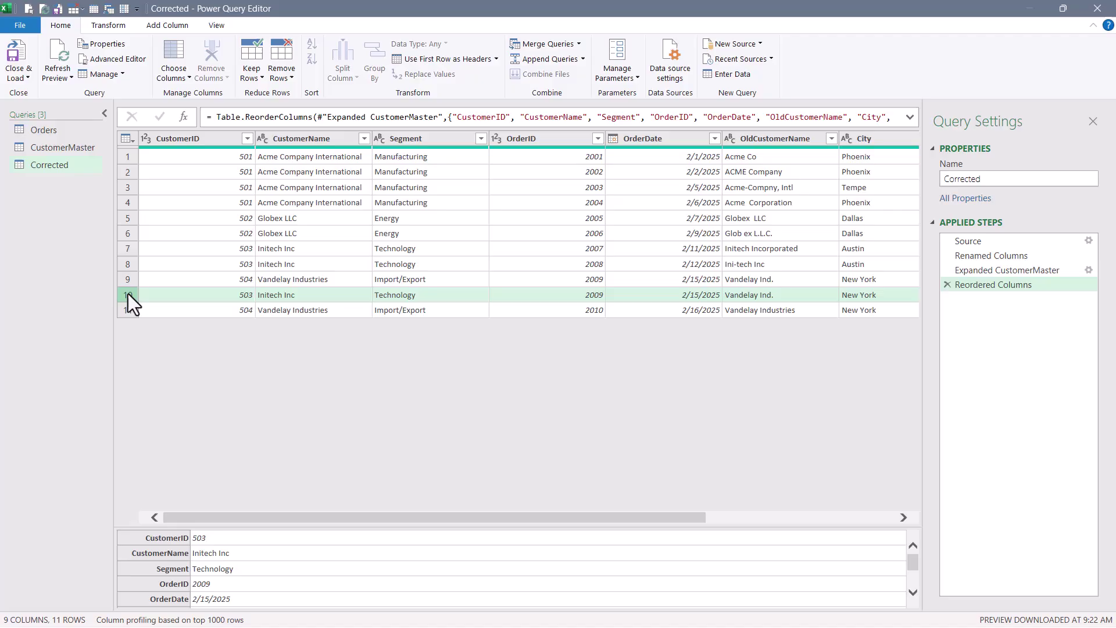
Step: Reopen the Source merge settings and change the fuzzy similarity threshold to 0.4
left_click(1023, 243)
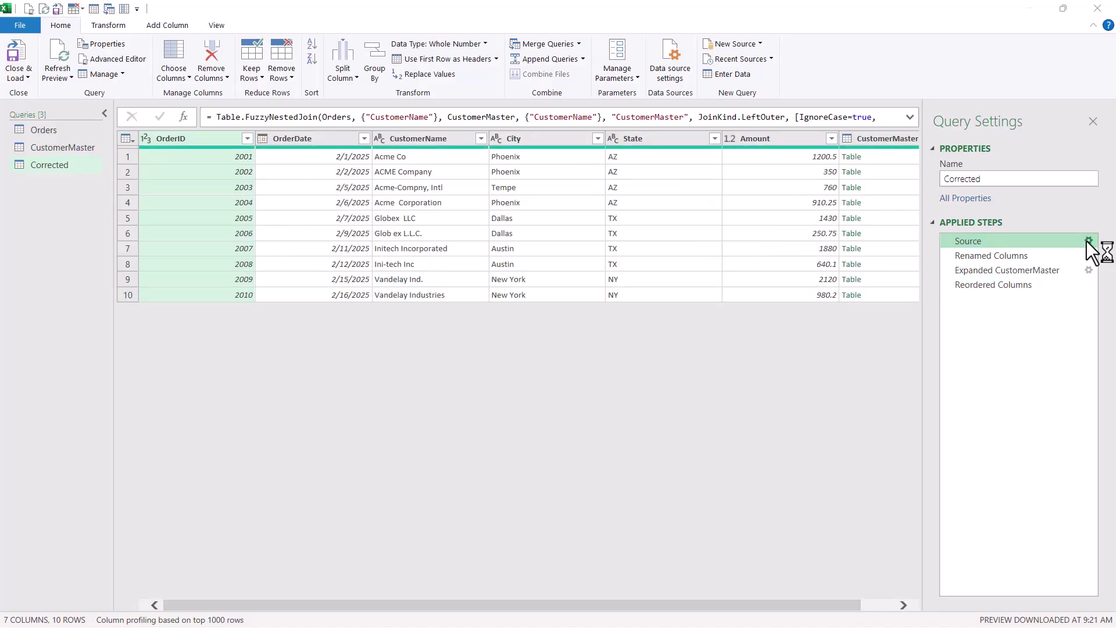
left_click(1089, 241)
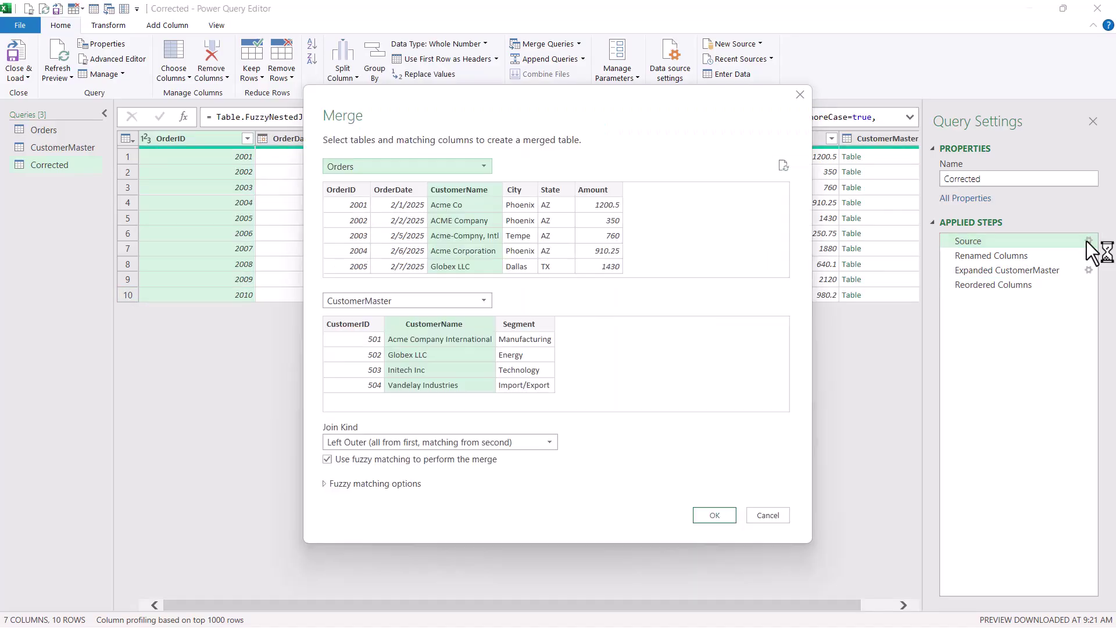
left_click(325, 483)
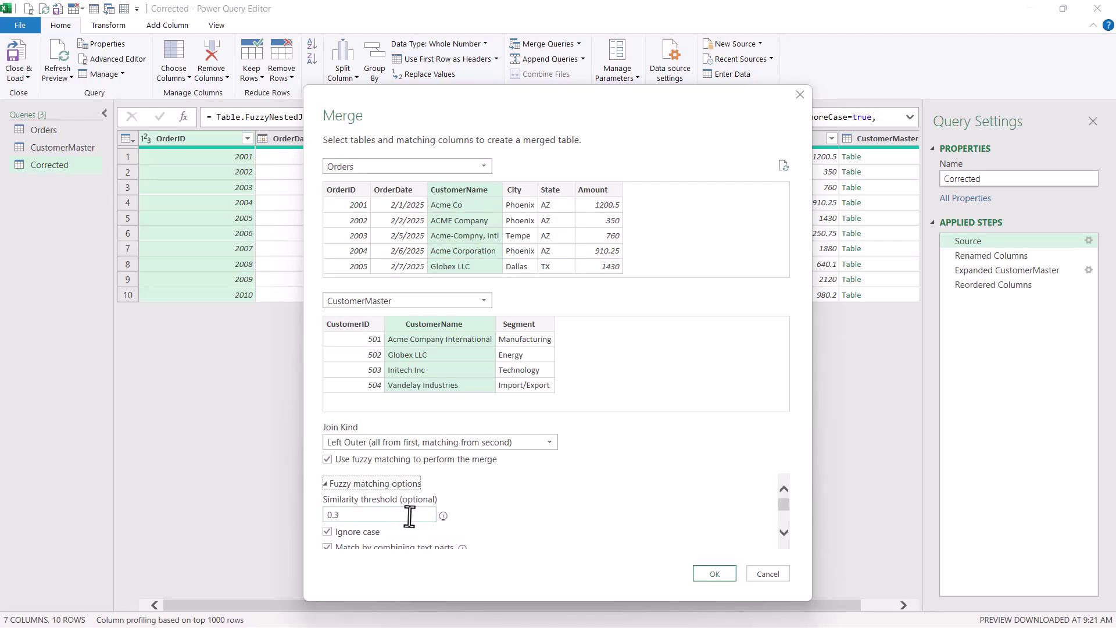
left_click_drag(409, 515, 333, 516)
type("5")
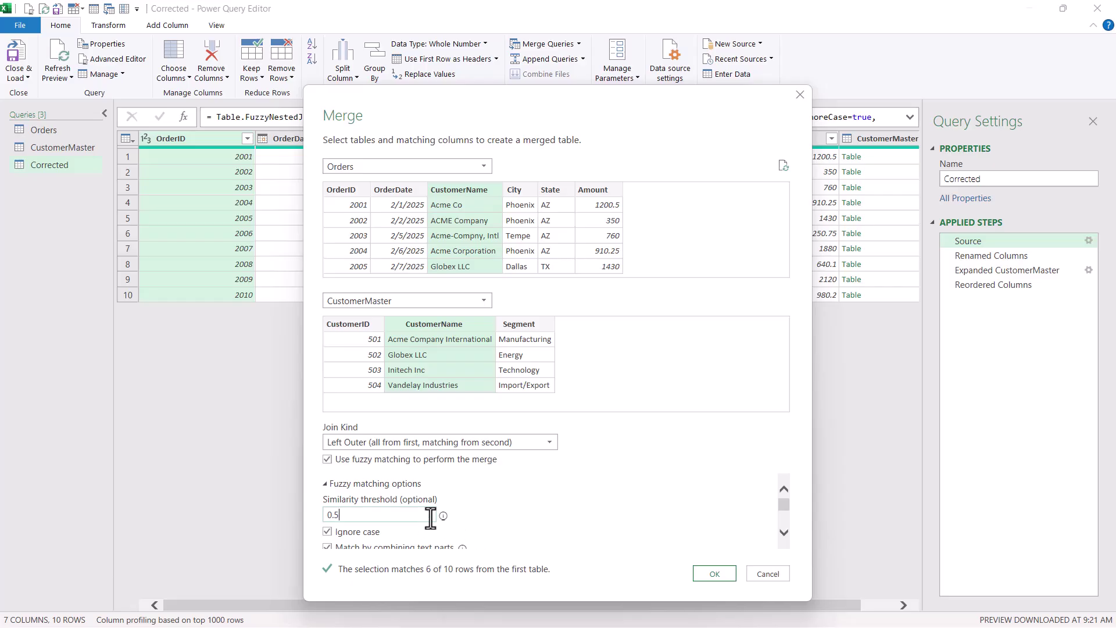
key("BackSpace")
type("4")
left_click(710, 575)
left_click(992, 288)
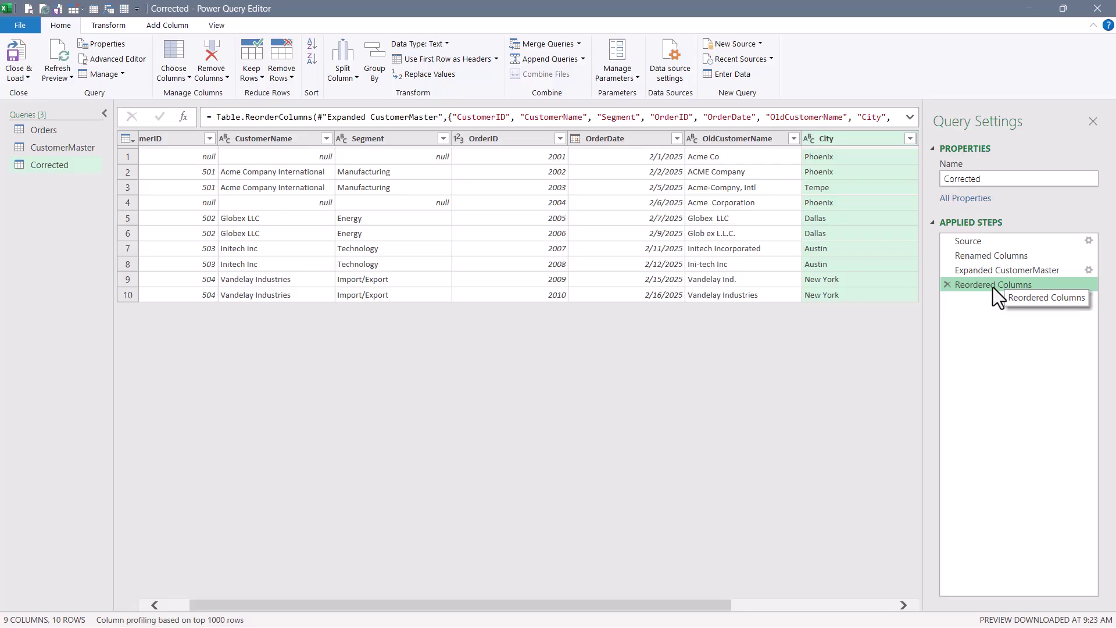
left_click(125, 279)
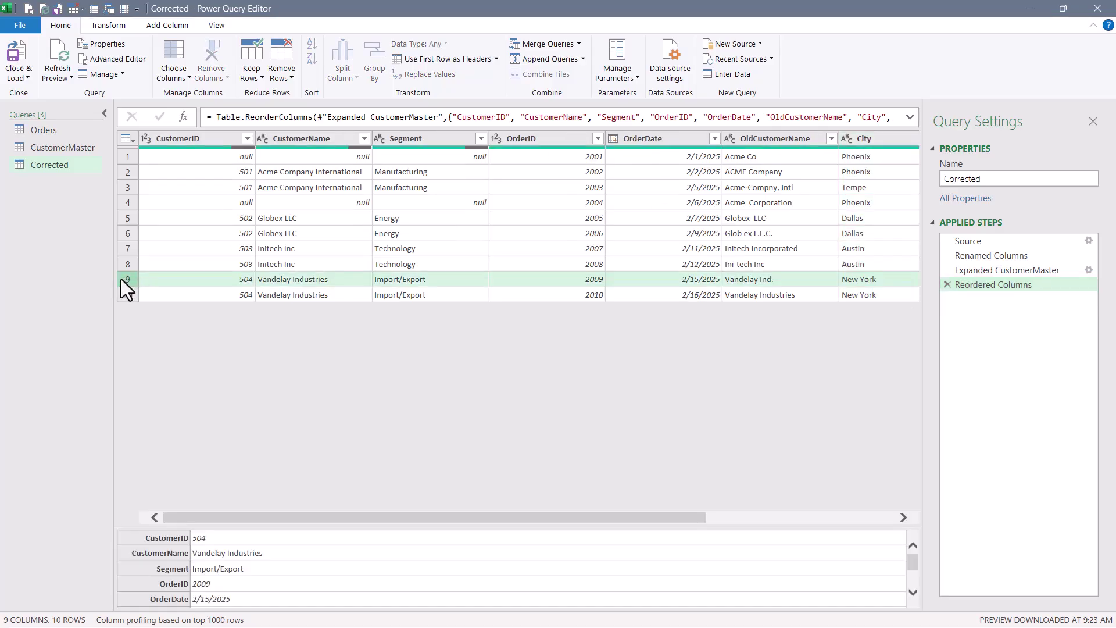
left_click(128, 203)
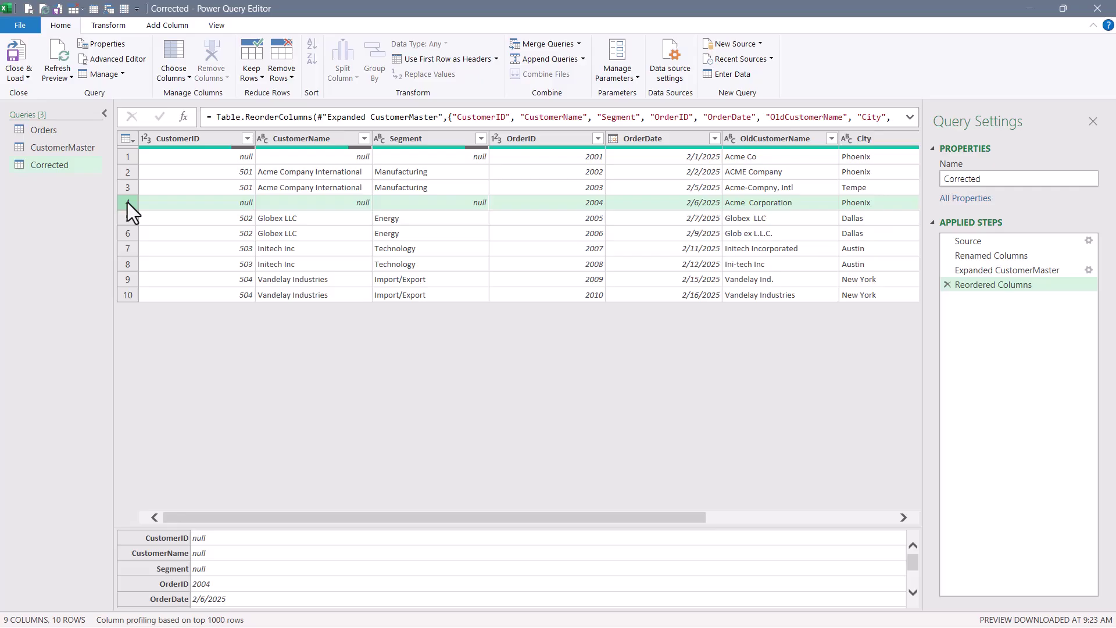
left_click(122, 156)
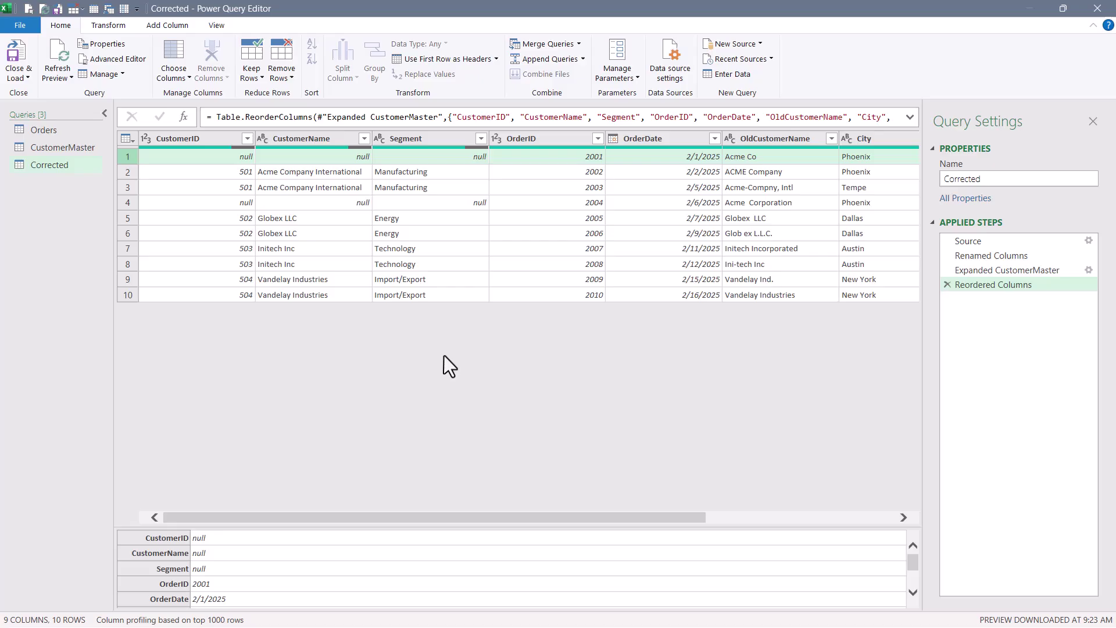
Step: Minimize the editor and highlight the Ini-tech to Initech row on the Transformations sheet
key("super+Down")
key("super+Down")
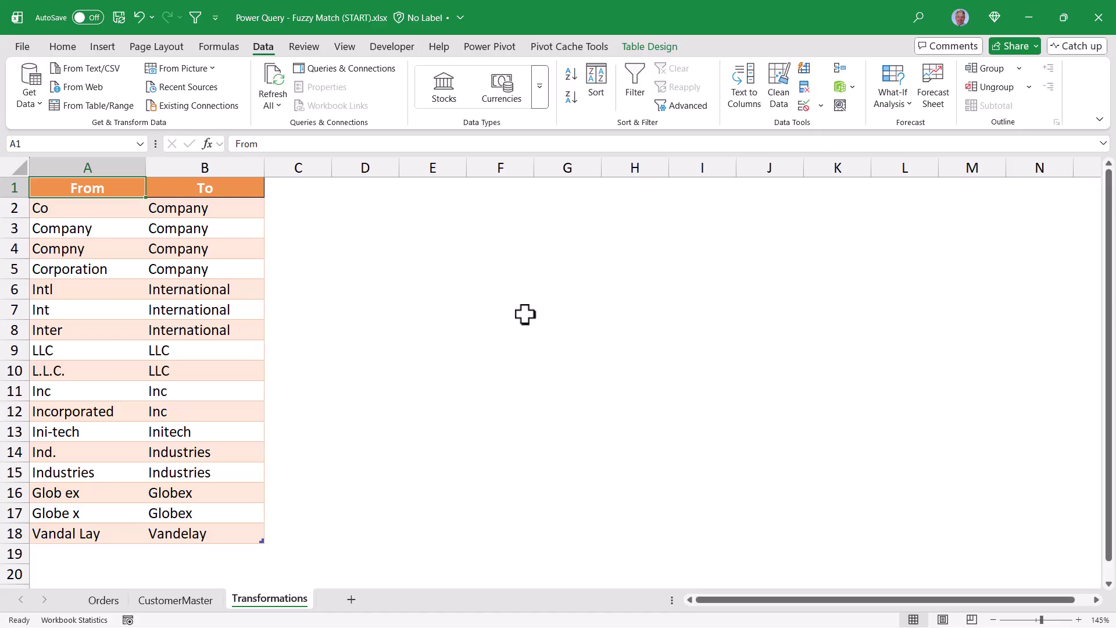
left_click(20, 431)
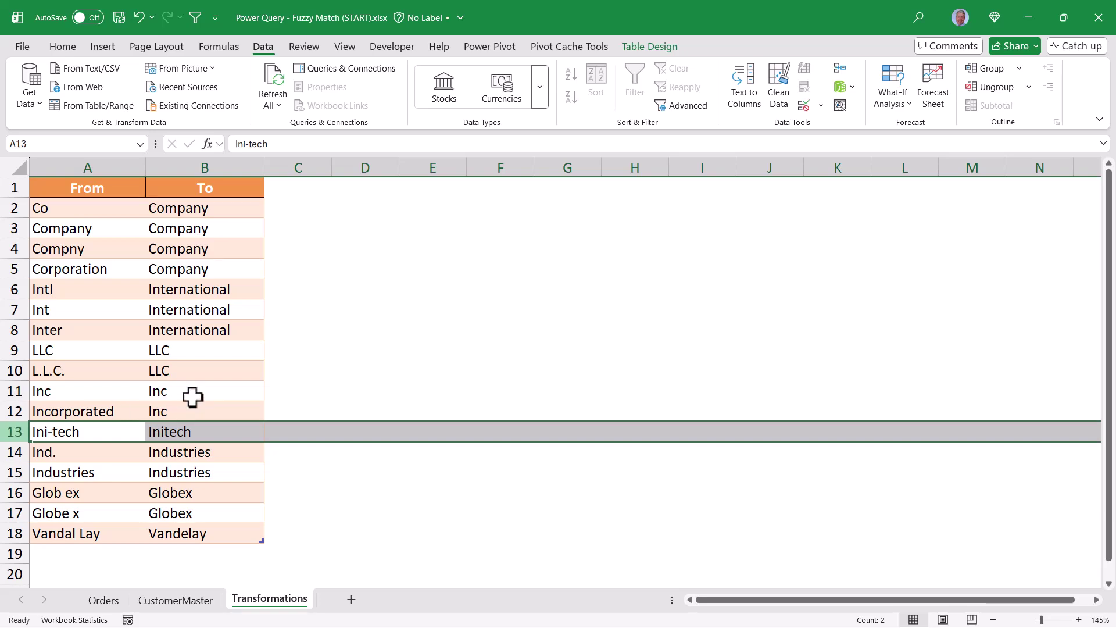
Step: Load the From/To table from the sheet into Power Query as a new Transformations query
key("ctrl+Home")
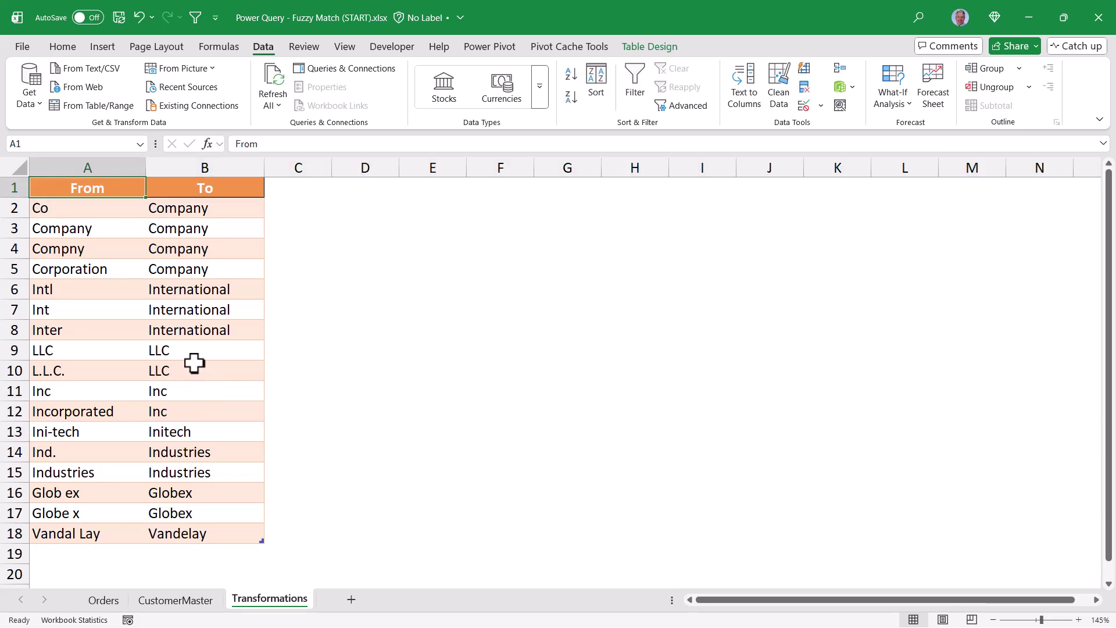
left_click_drag(122, 170, 193, 164)
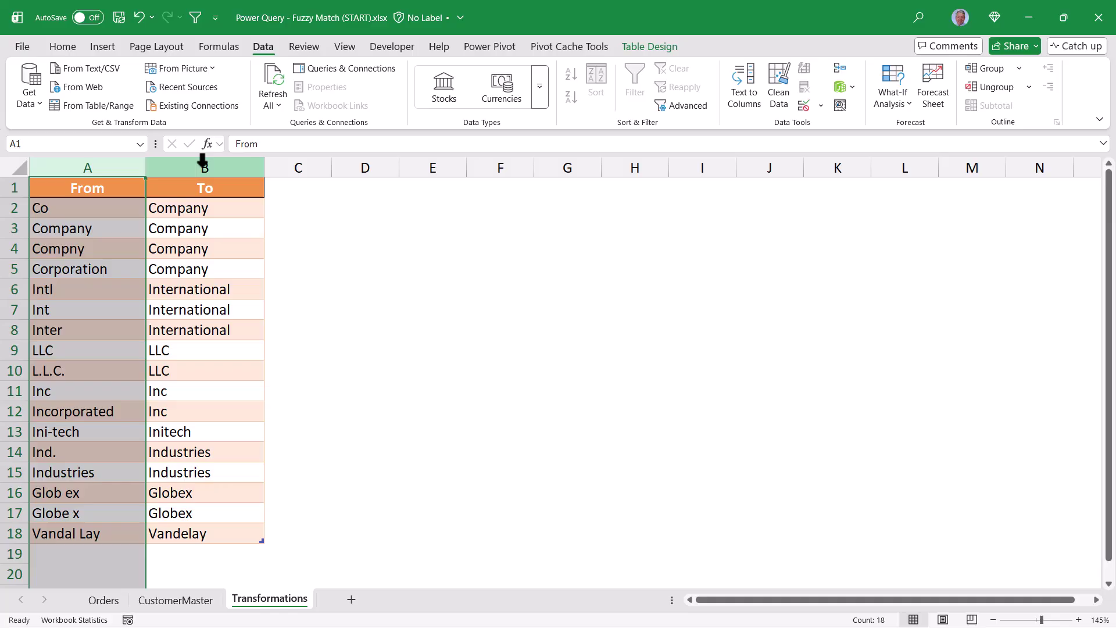
left_click(200, 165)
left_click(126, 153)
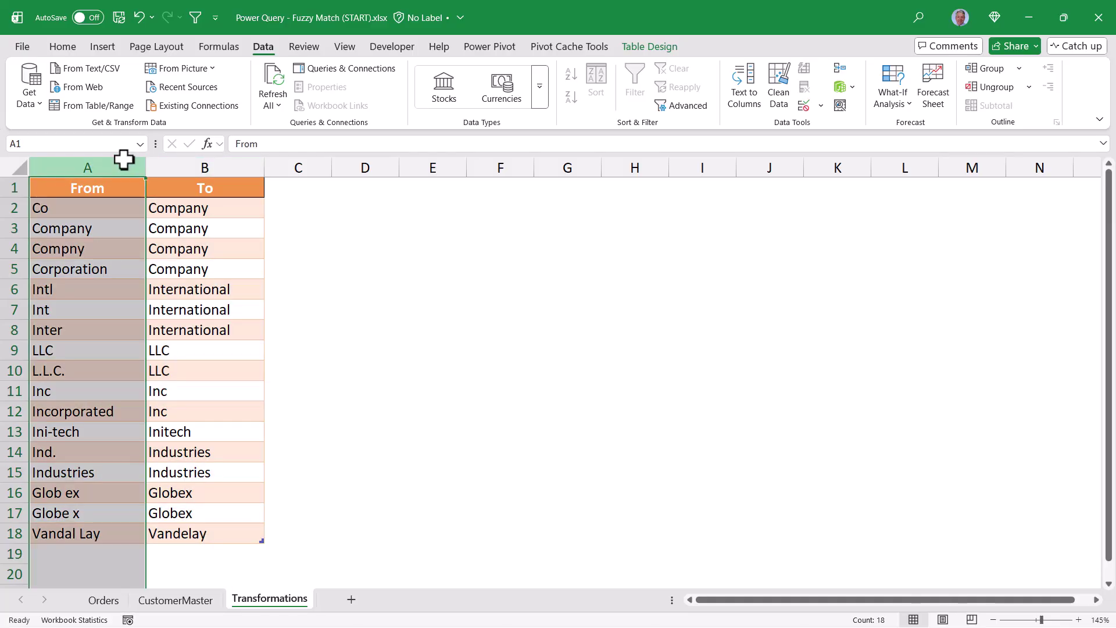
left_click(186, 160)
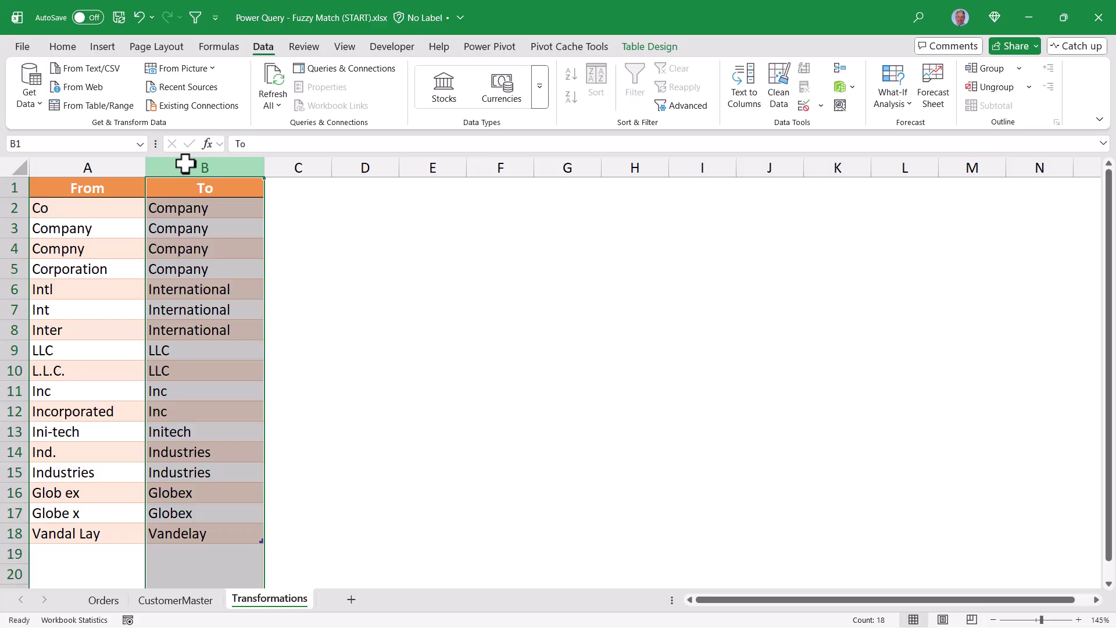
left_click(104, 160)
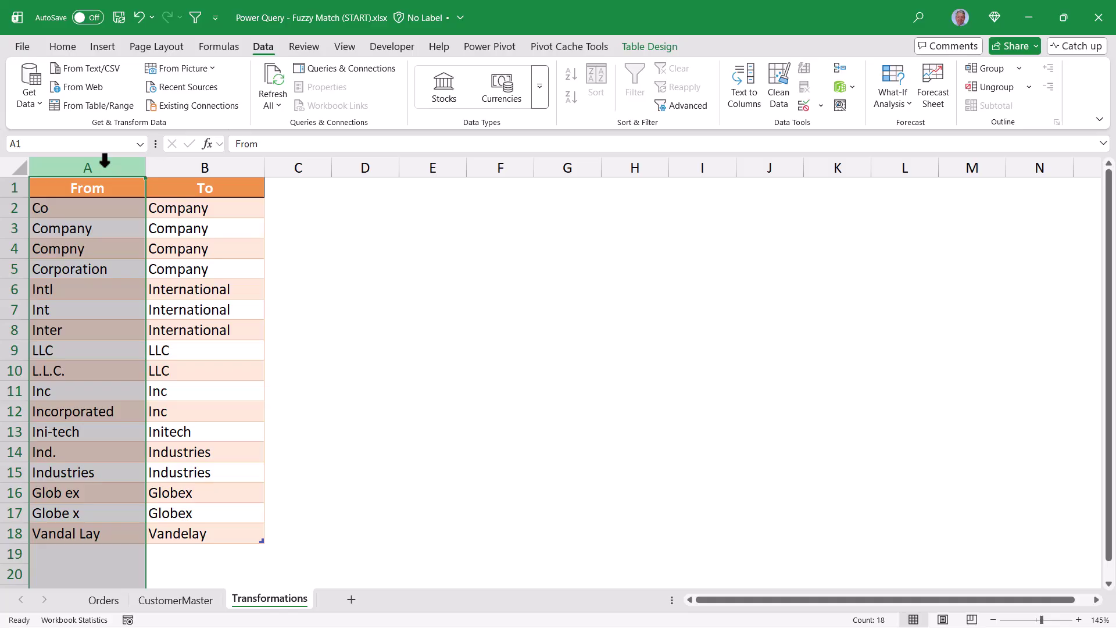
left_click(196, 166)
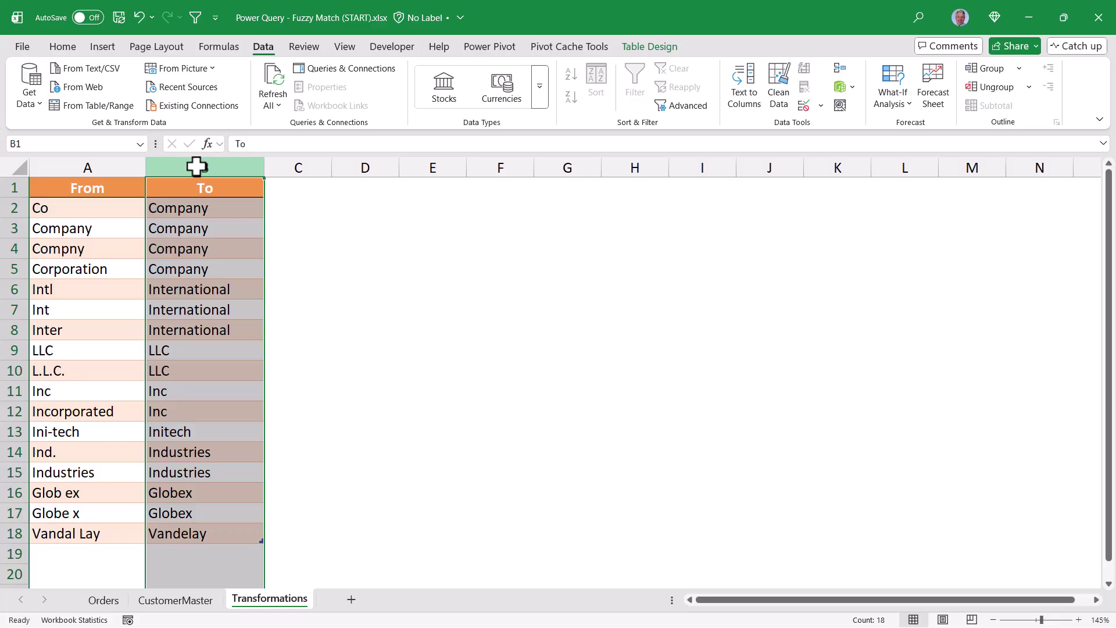
left_click(80, 191)
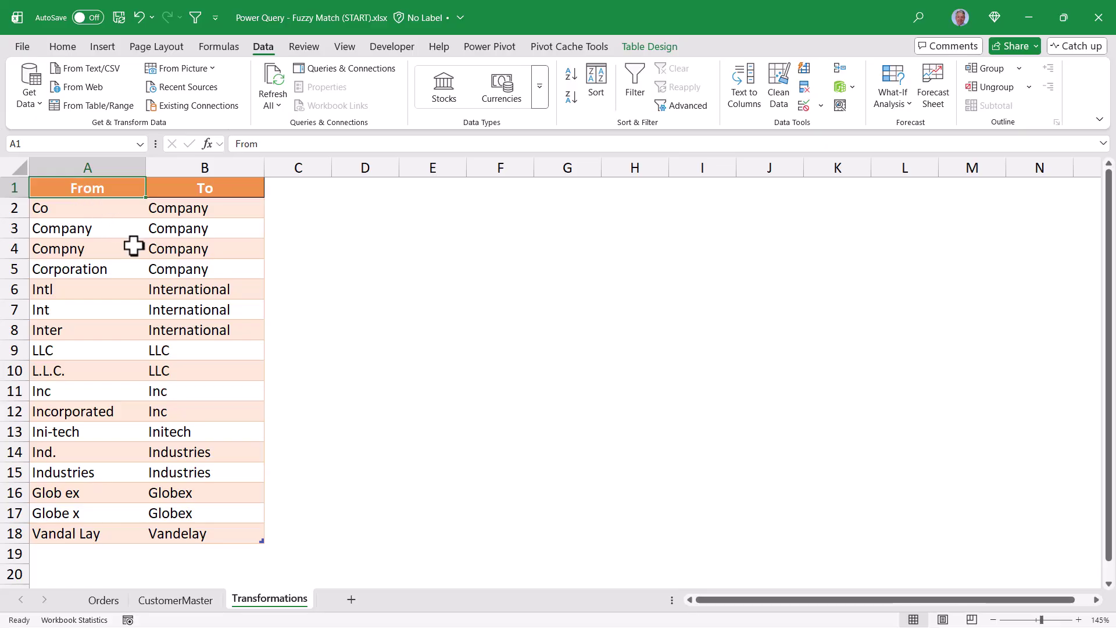
left_click(109, 106)
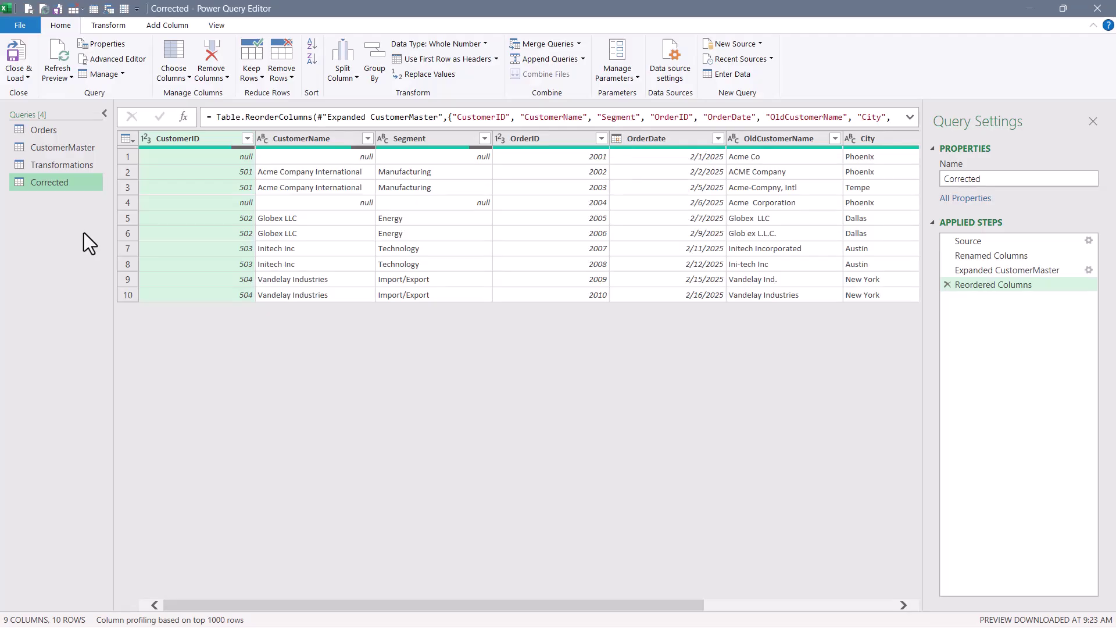
Step: Reopen the Corrected query's Source merge and set its fuzzy-matching transformation table to Transformations
left_click(968, 241)
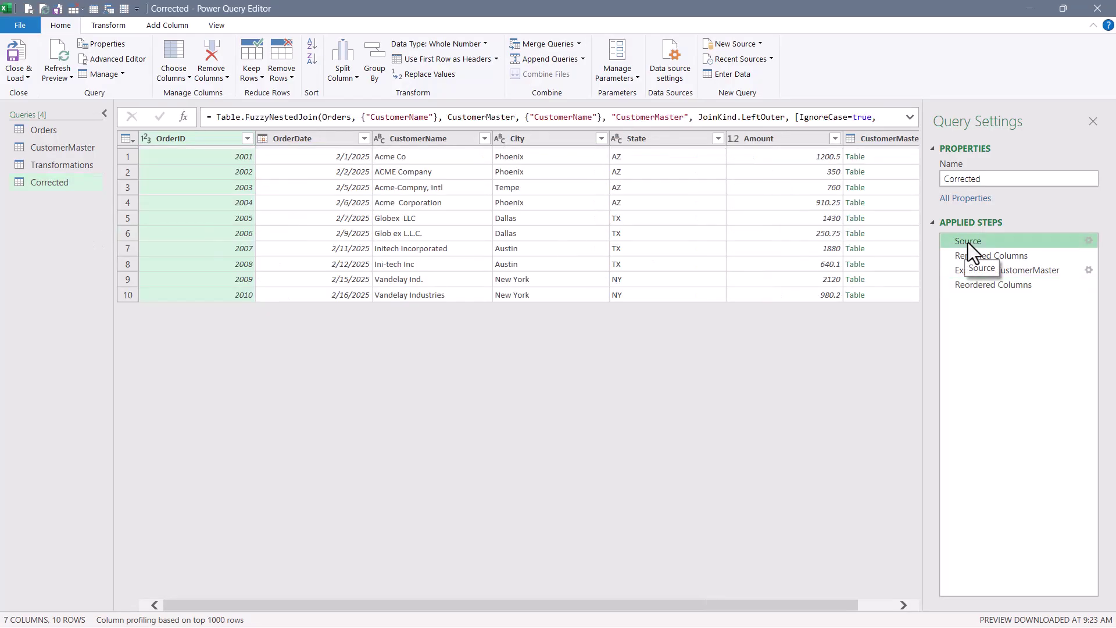
left_click(1089, 241)
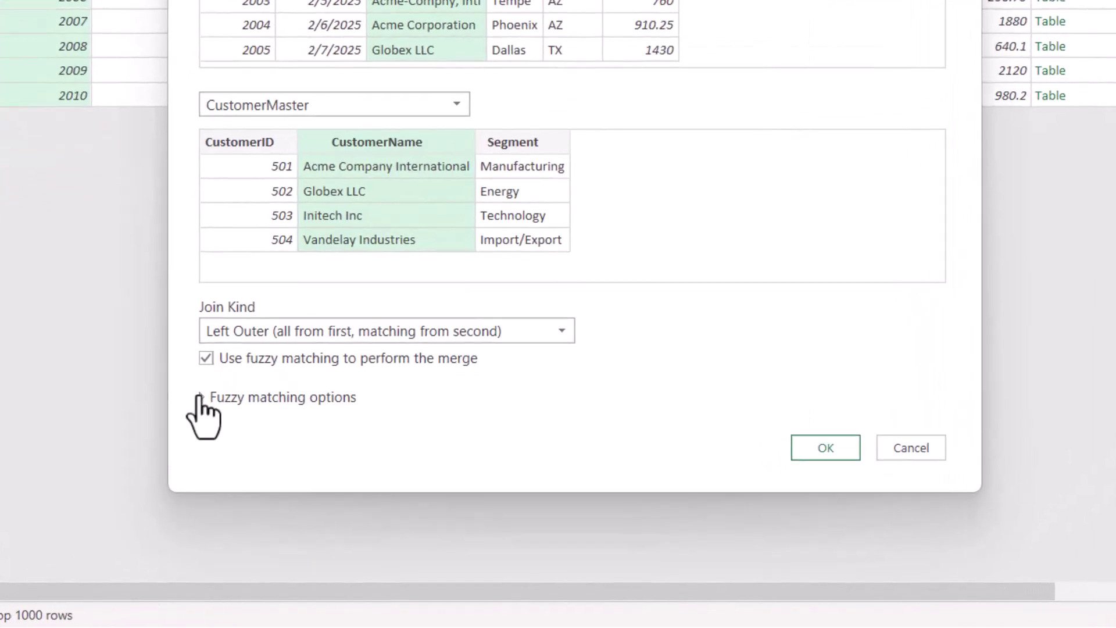
left_click(201, 398)
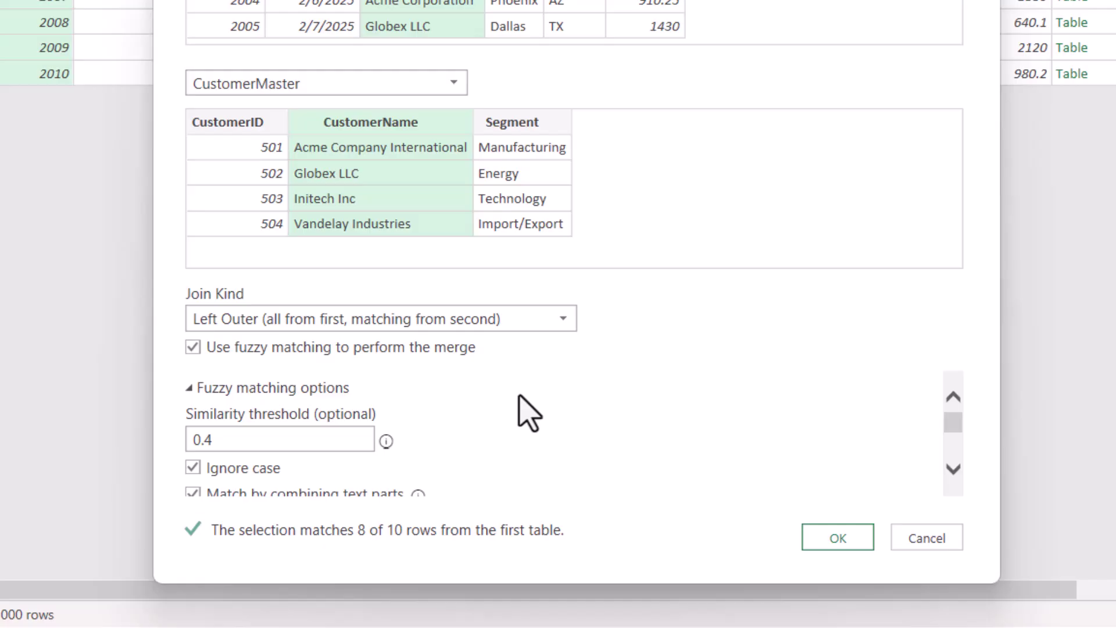
left_click(954, 469)
left_click(953, 469)
left_click(953, 469)
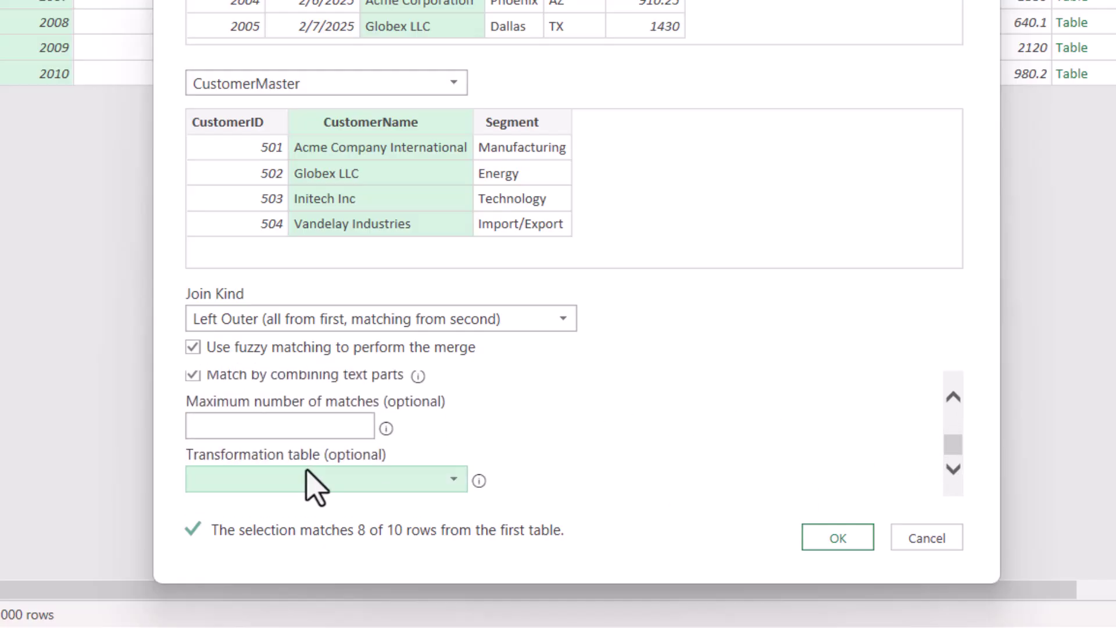
left_click(453, 479)
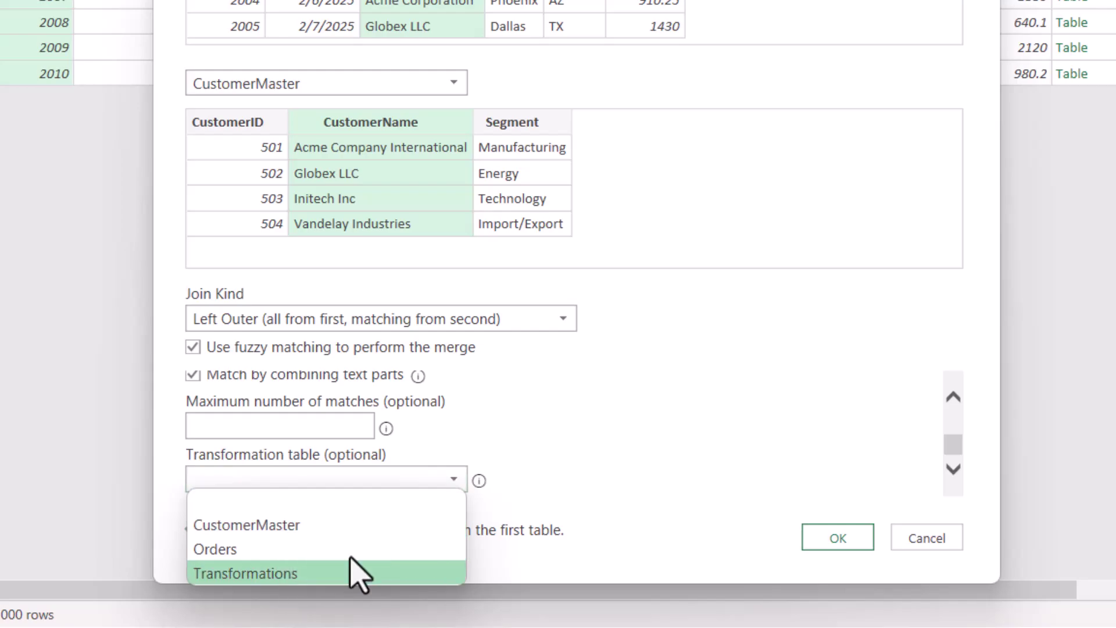
left_click(349, 574)
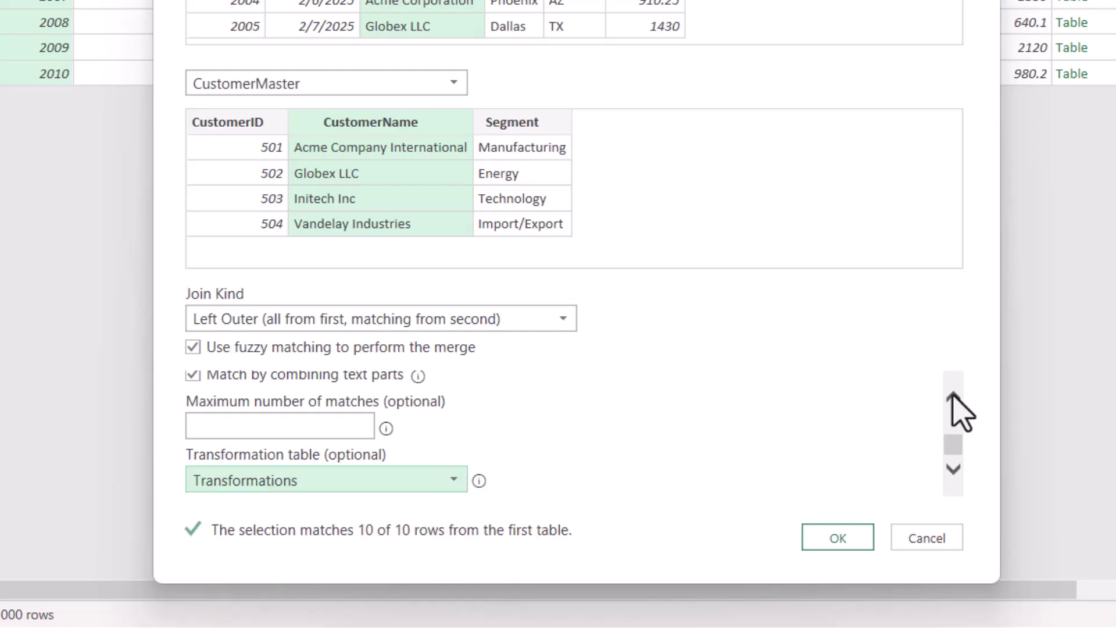
left_click(837, 540)
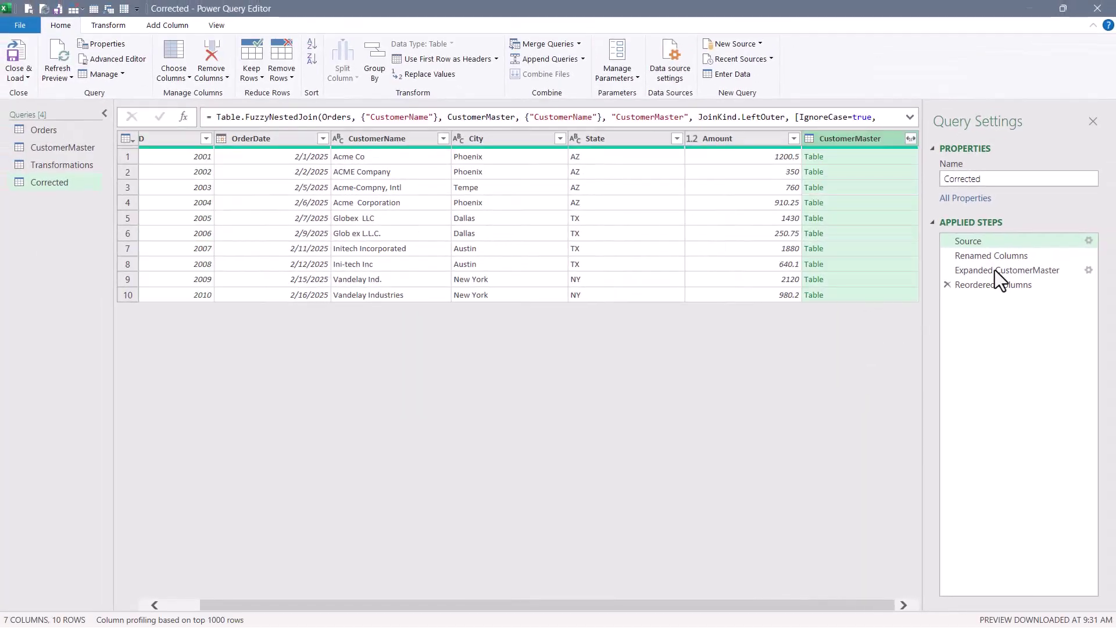
Step: Select the Reordered Columns step, then Close & Load the query to a new Corrected sheet
left_click(998, 284)
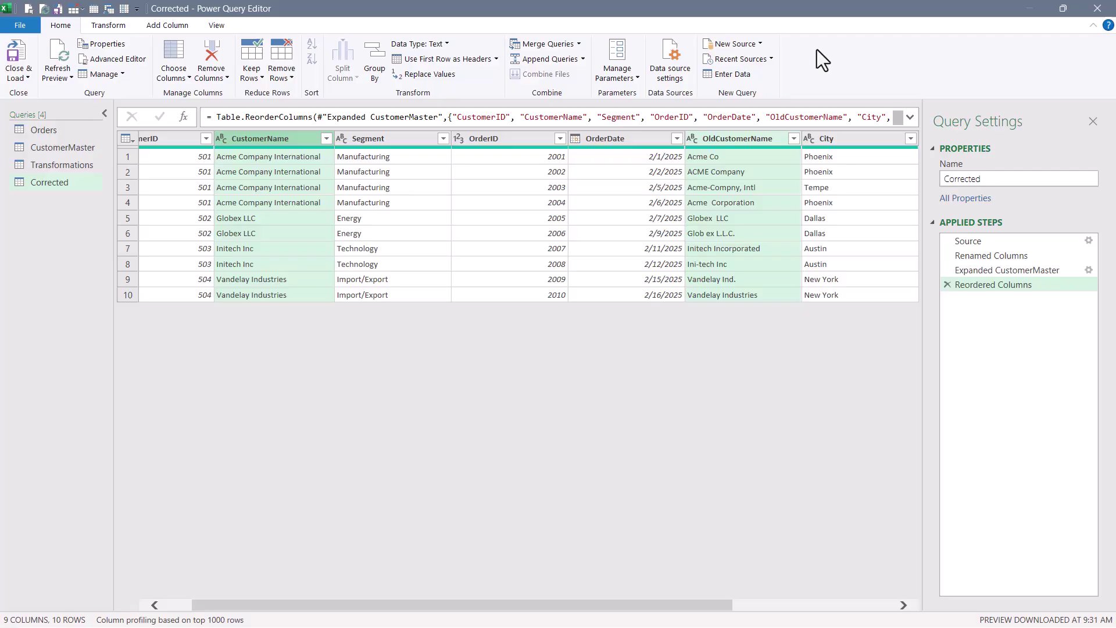
left_click(17, 51)
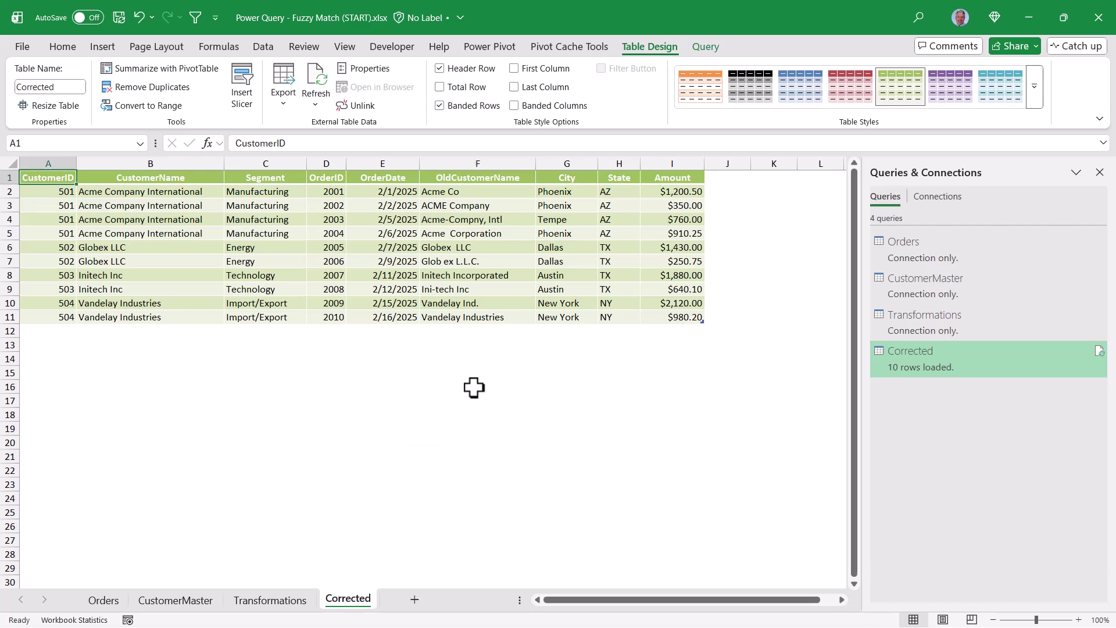
Step: Check the CustomerMaster table, then refresh the Corrected table so BCTI order 2011 appears unmatched
left_click(103, 600)
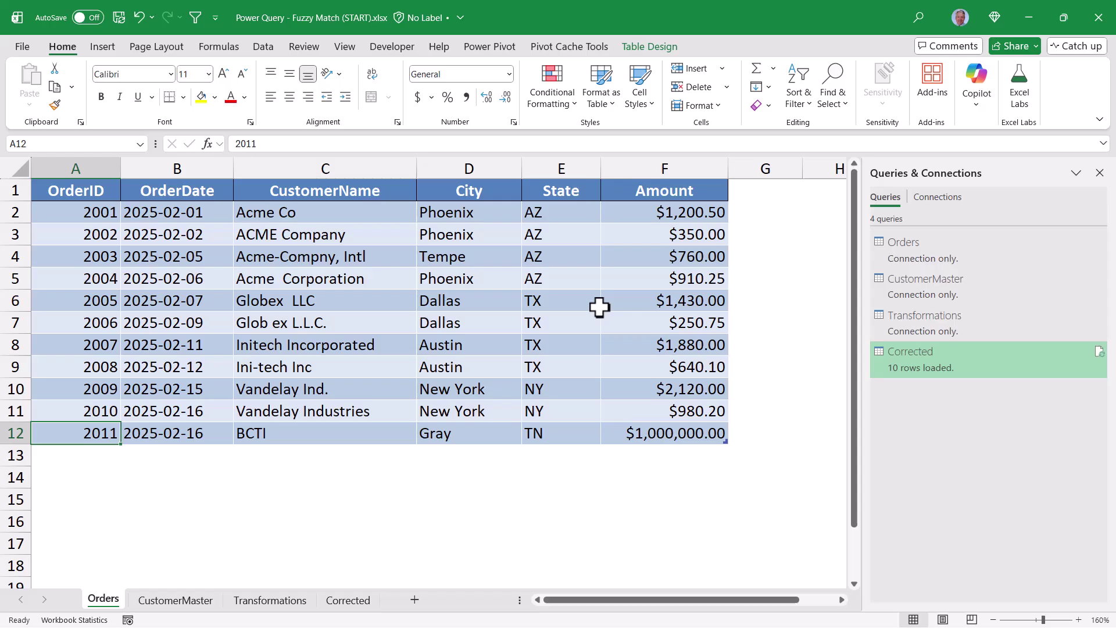
left_click(175, 600)
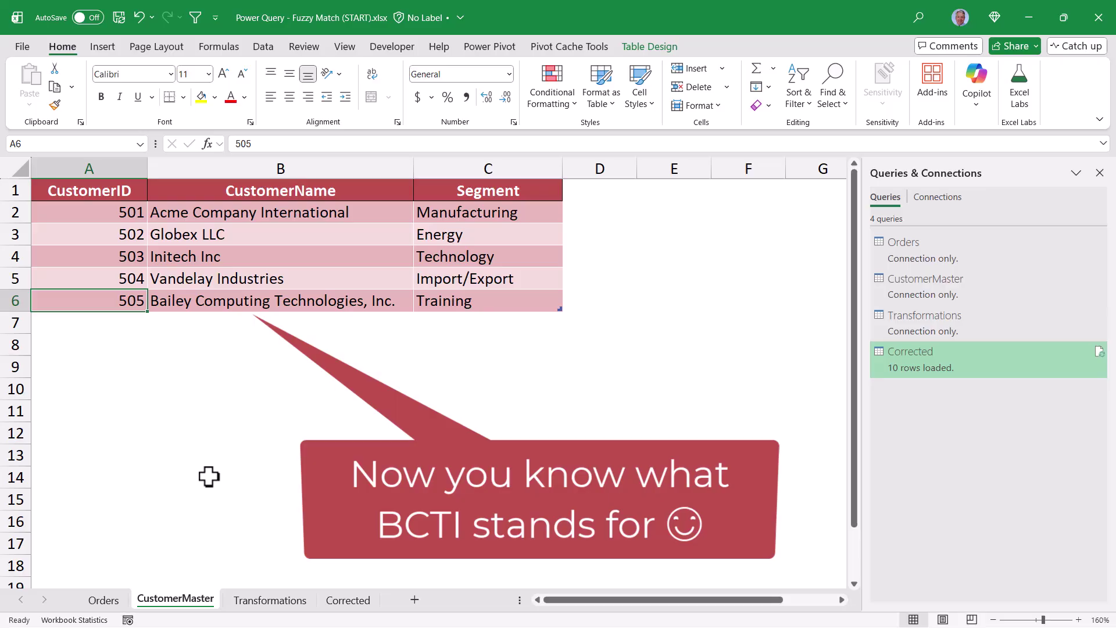
left_click(348, 600)
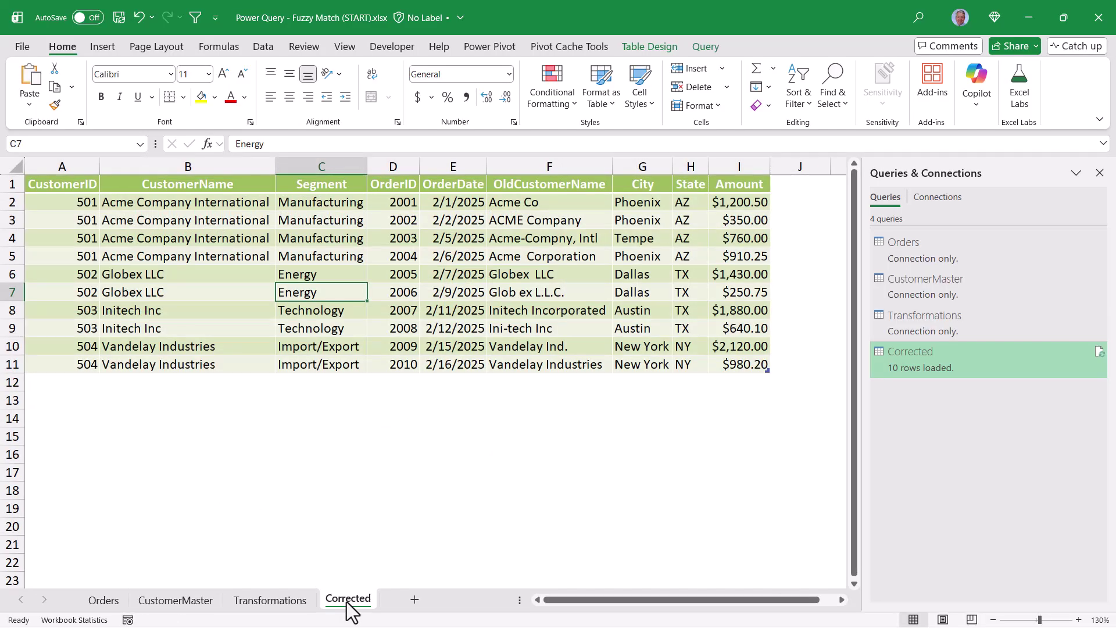
right_click(393, 292)
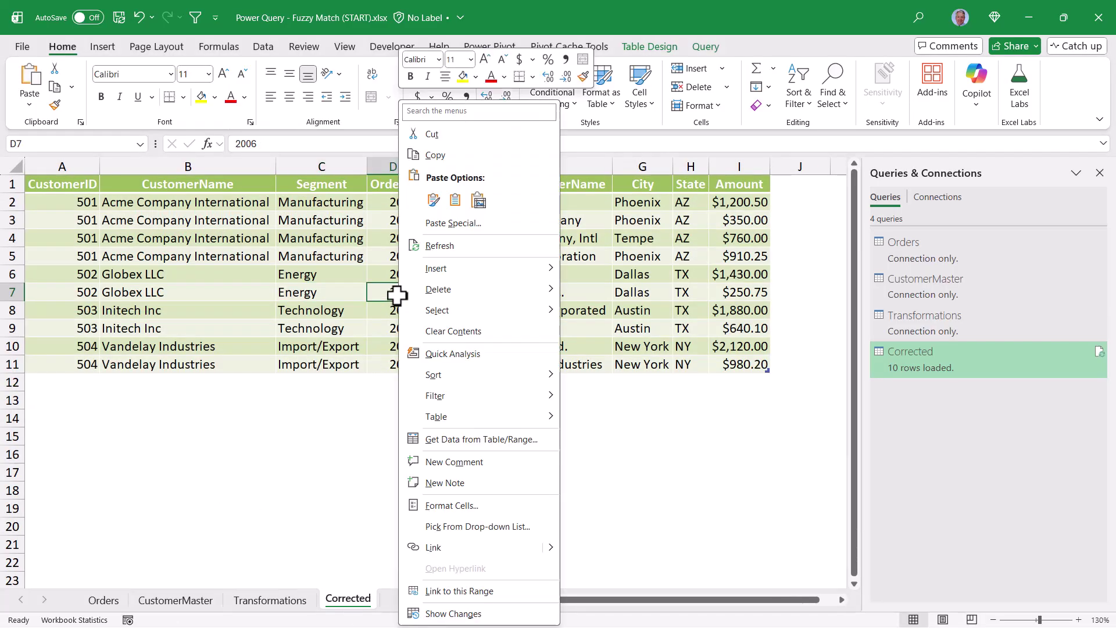
left_click(433, 246)
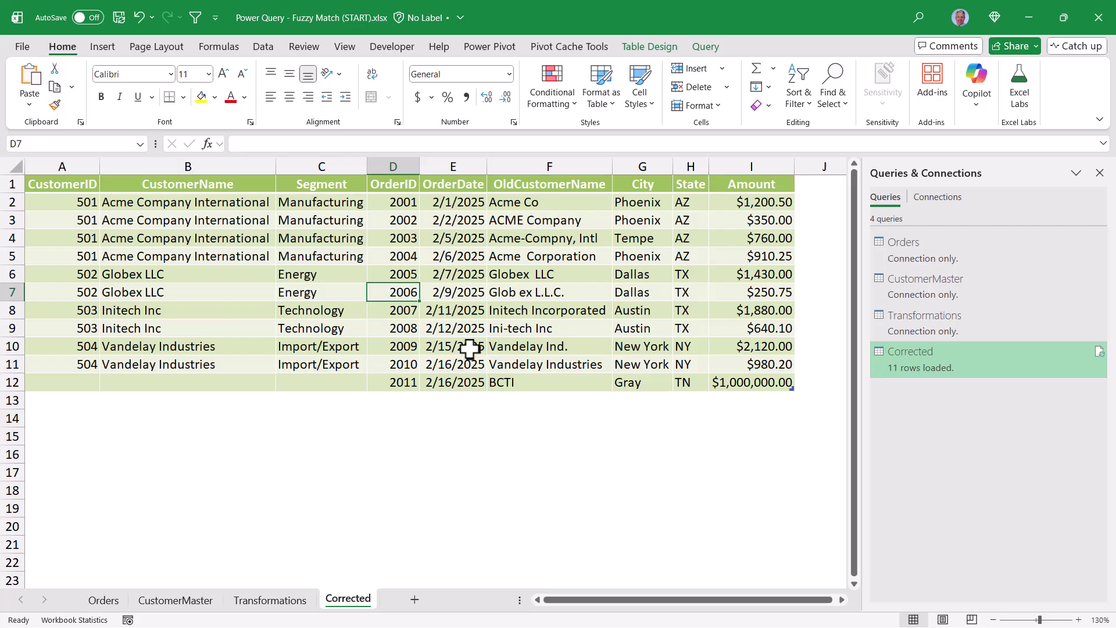
Step: Edit the Corrected query and add a custom column 'Match Flag' with formula [CustomerID] <> null
right_click(959, 358)
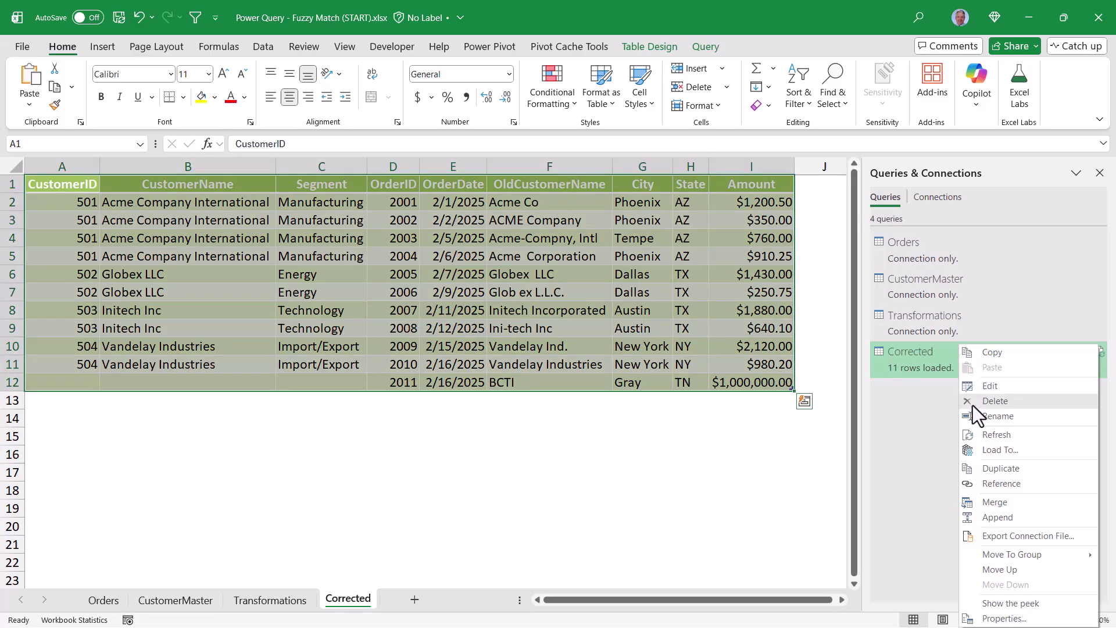
left_click(988, 386)
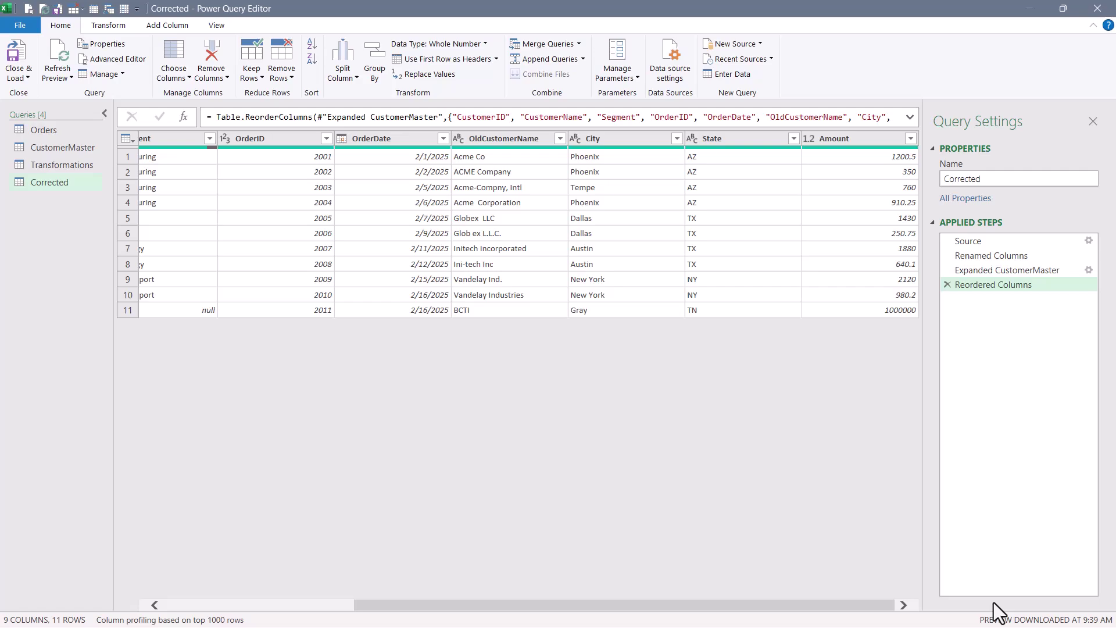
left_click(159, 26)
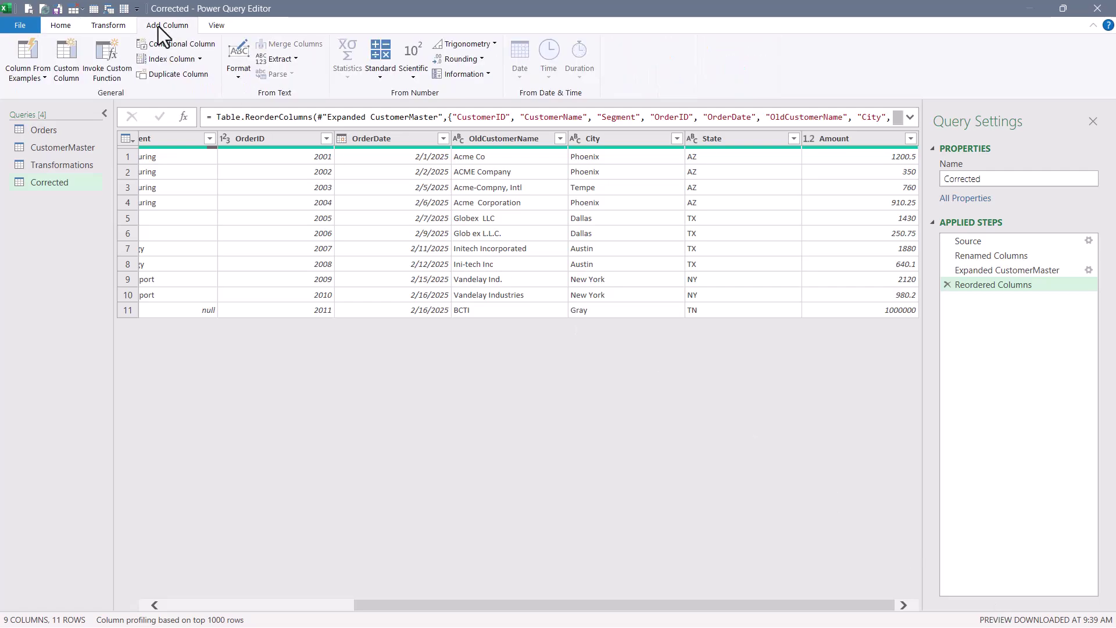
left_click(70, 65)
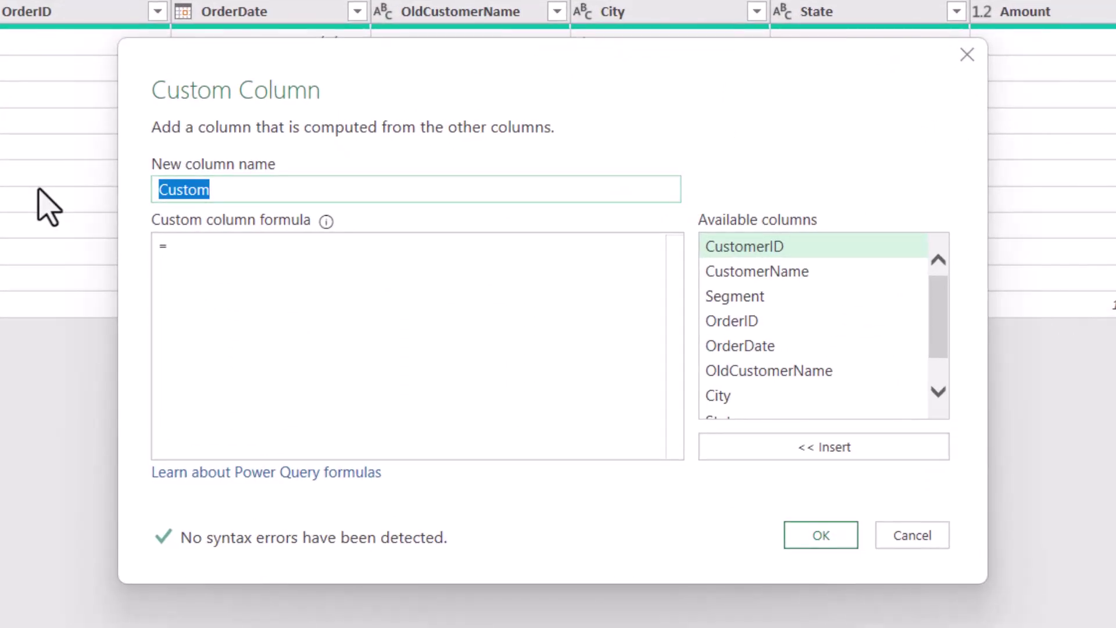
type("Match Fla")
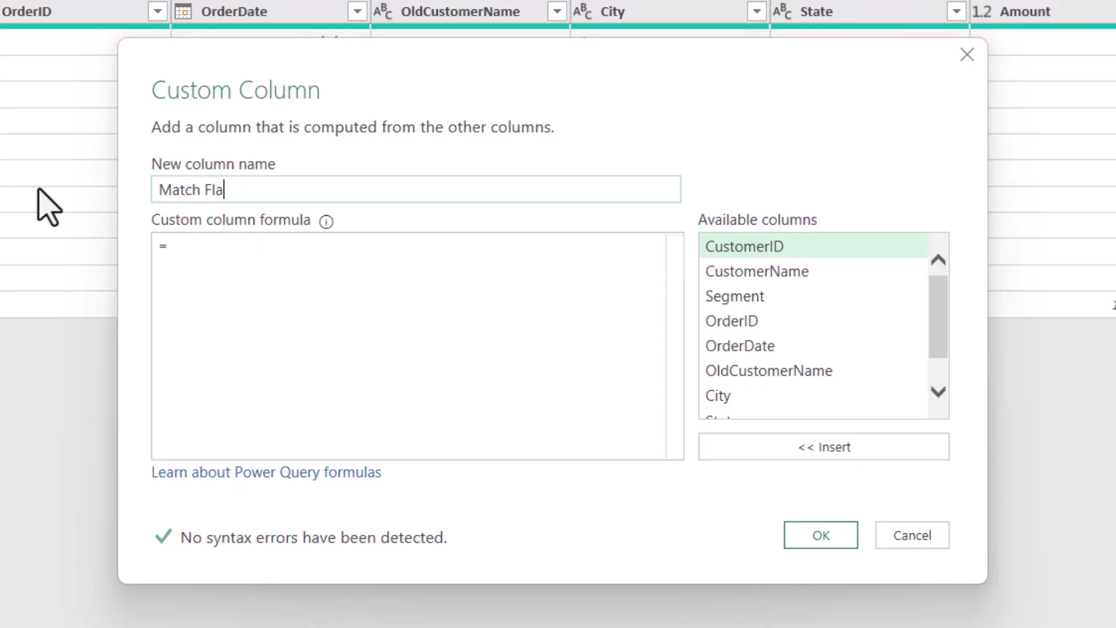
type("g")
left_click(451, 326)
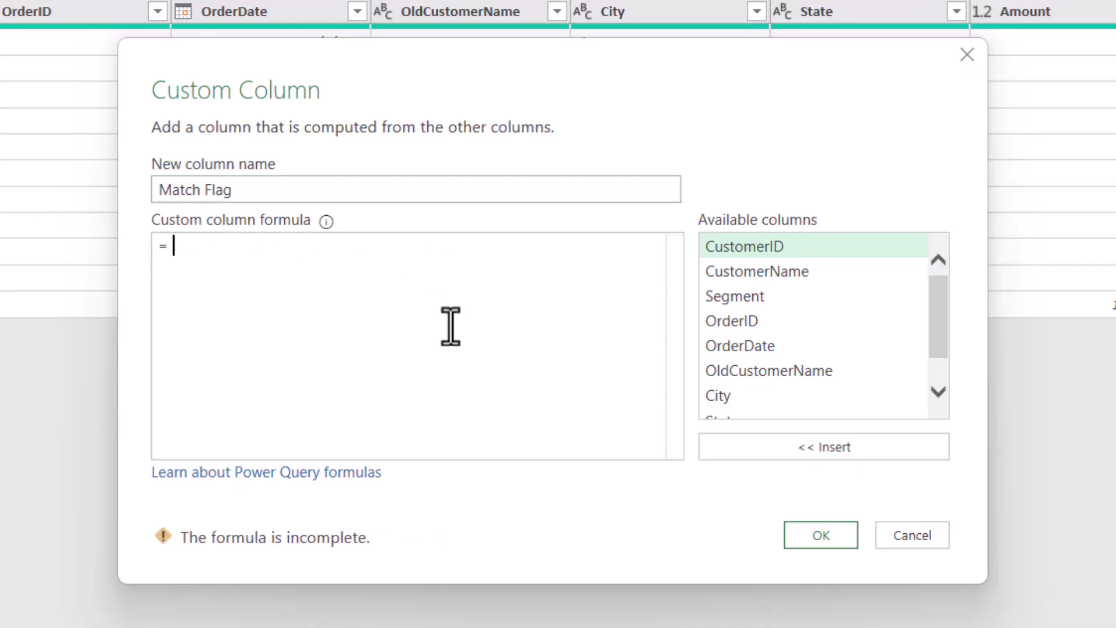
double_click(781, 247)
type("<> ")
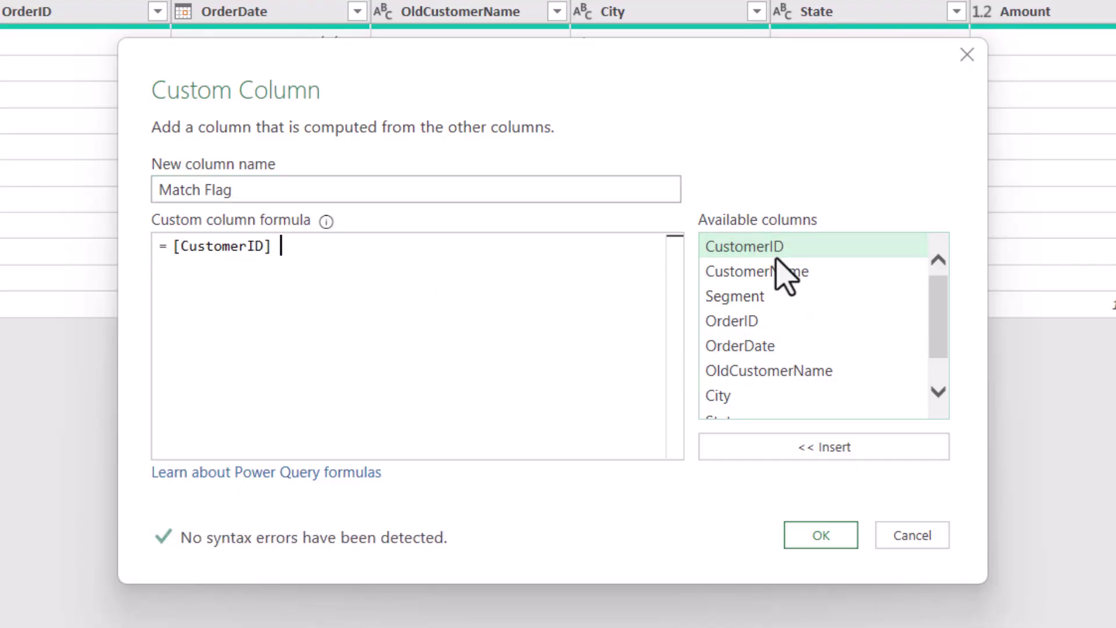
type("null")
left_click(818, 536)
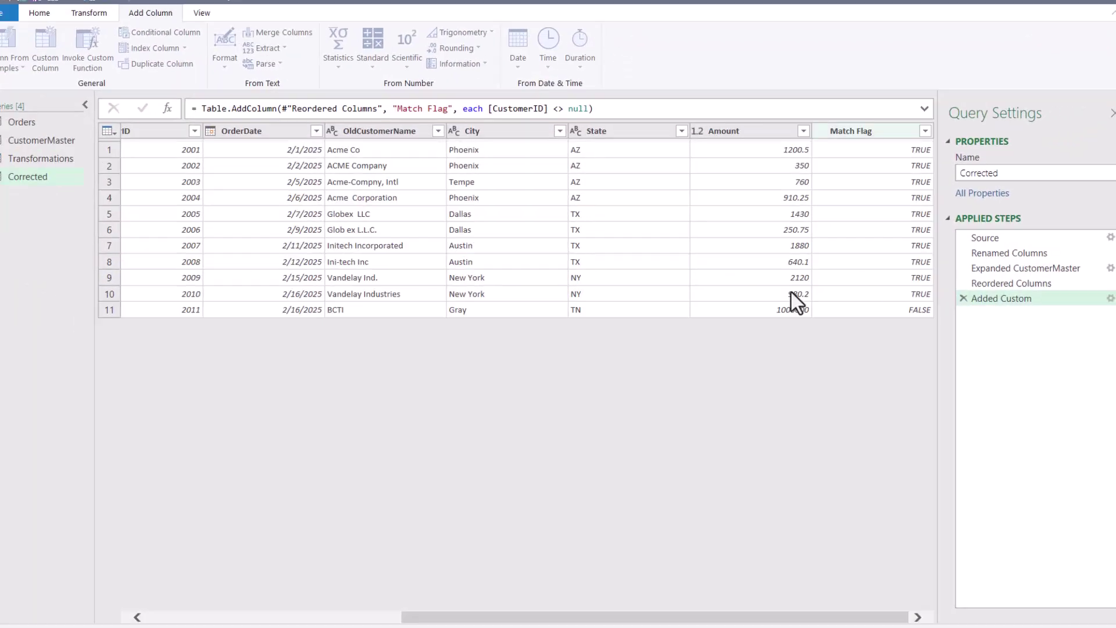
Step: Move the Match Flag column to the beginning of the table
left_click(854, 141)
right_click(855, 140)
mouse_move(926, 447)
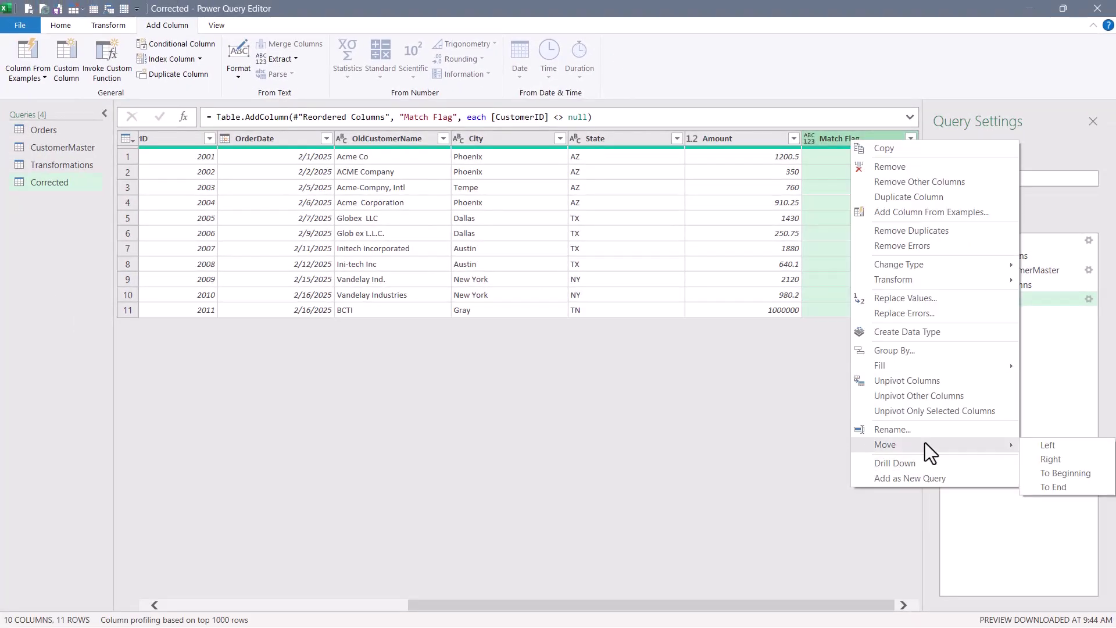
left_click(1075, 478)
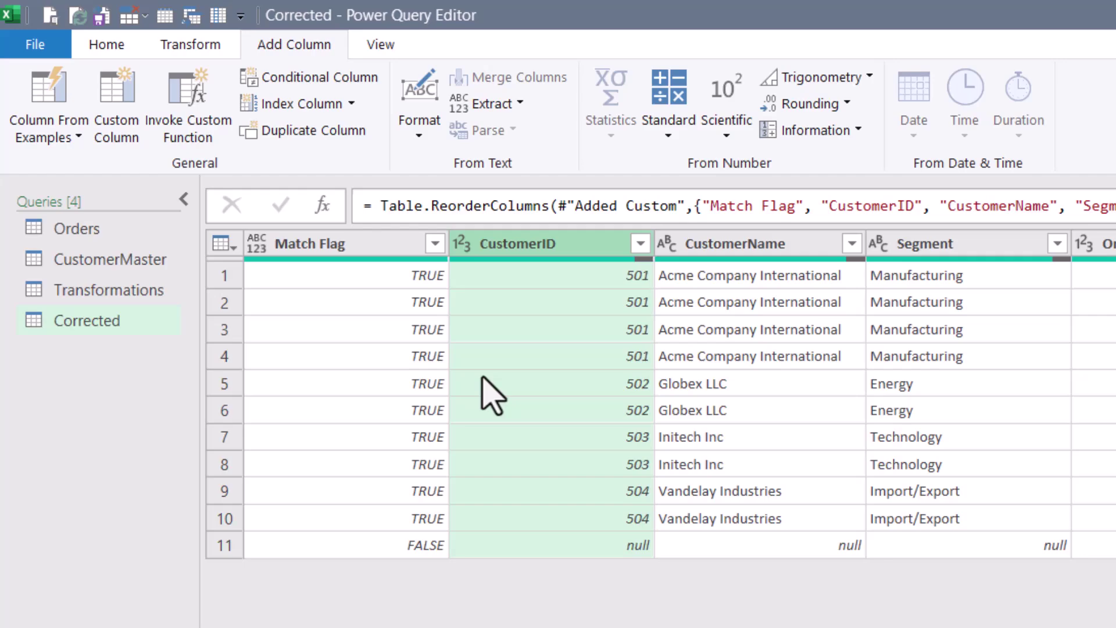
Step: Filter Match Flag to FALSE to check the one unmatched row, remove that filter, and Close & Load
left_click(435, 244)
left_click(71, 564)
left_click(151, 627)
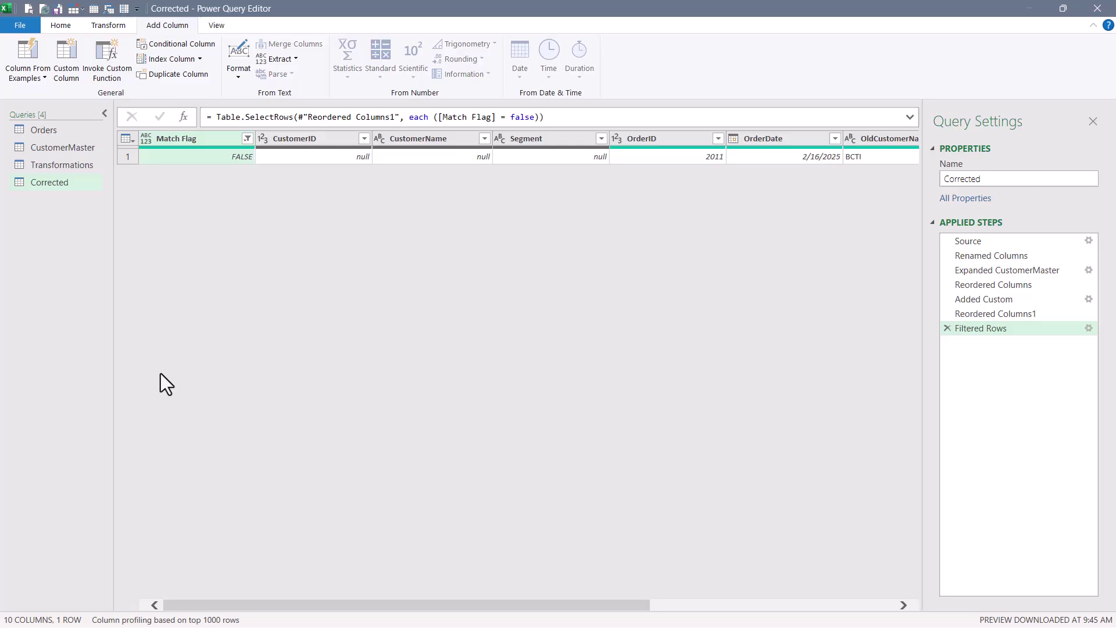
left_click(946, 328)
left_click(55, 27)
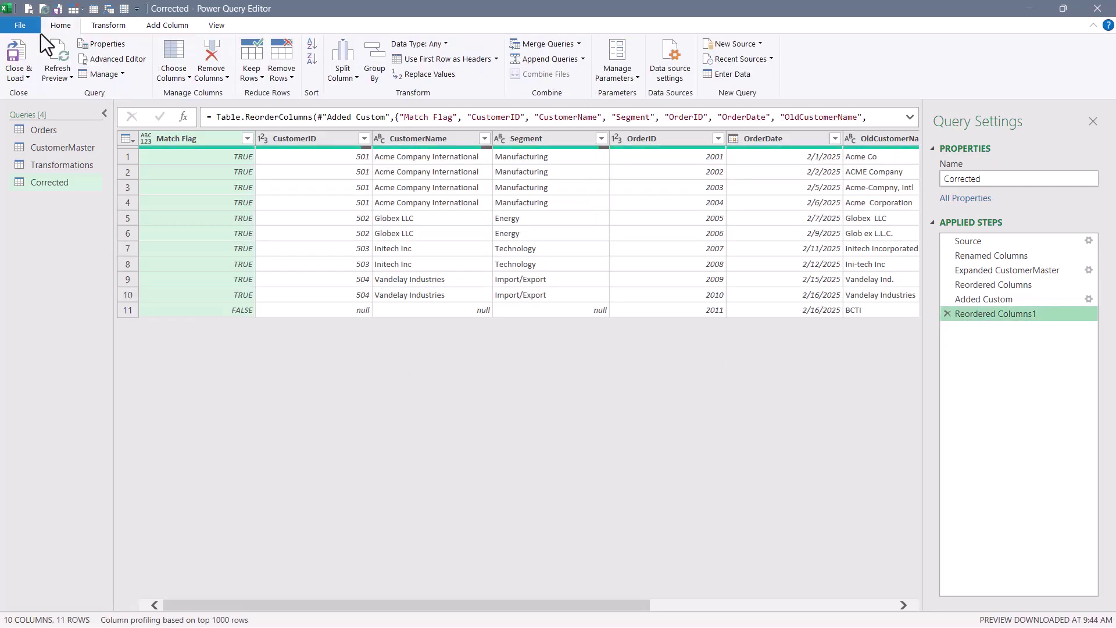
left_click(15, 58)
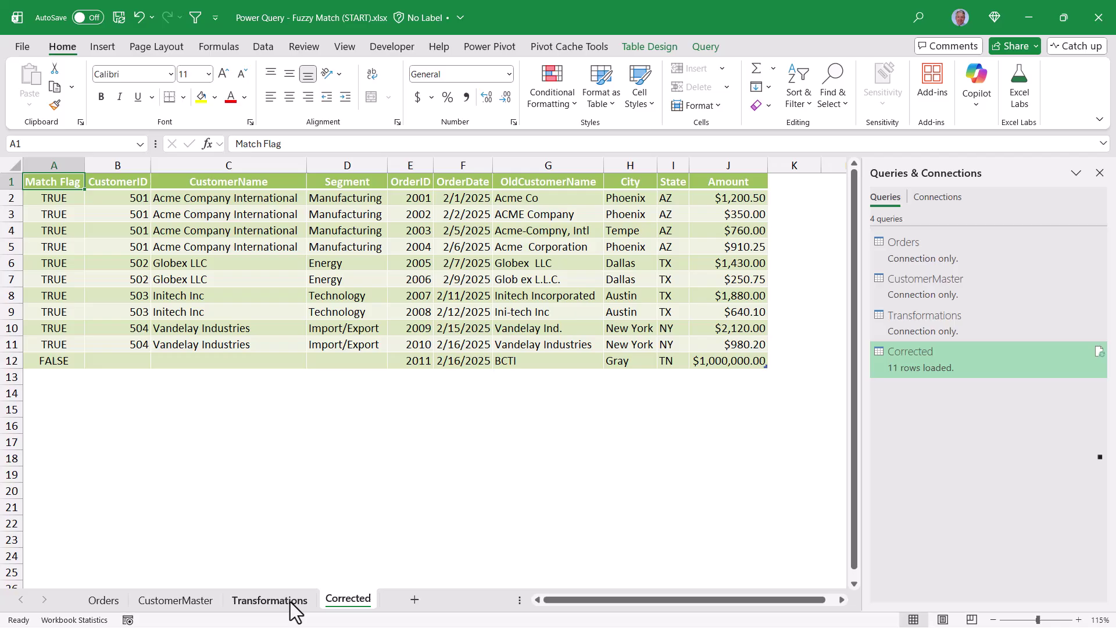
Step: Add a Transformations row mapping 'BCTI' to 'Bailey Computing Technologies, Inc.' and widen column B
left_click(290, 603)
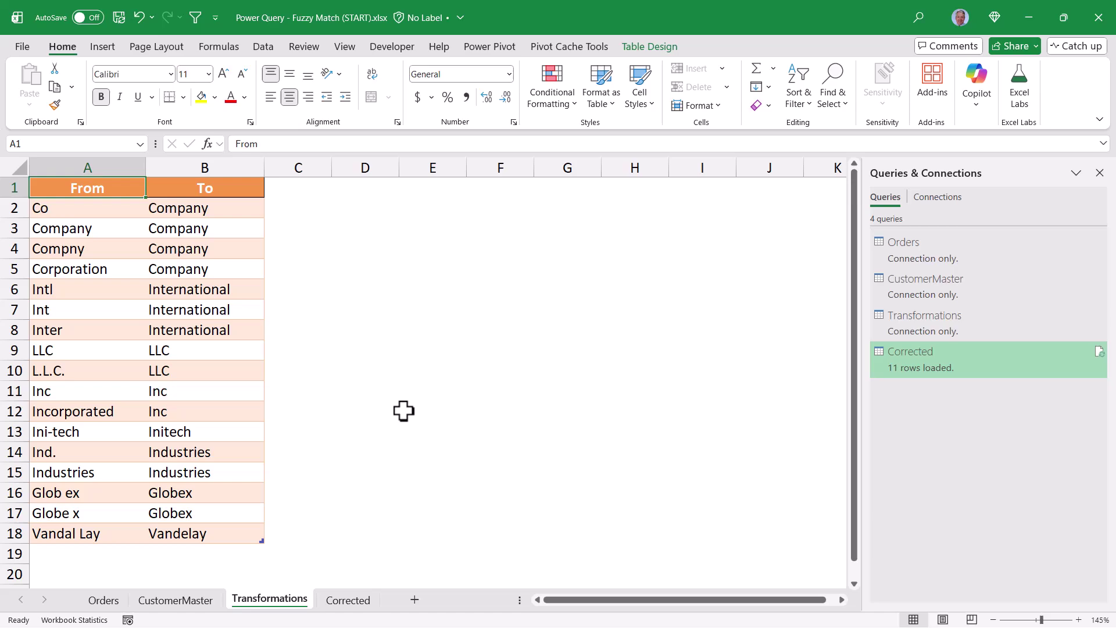
left_click(76, 552)
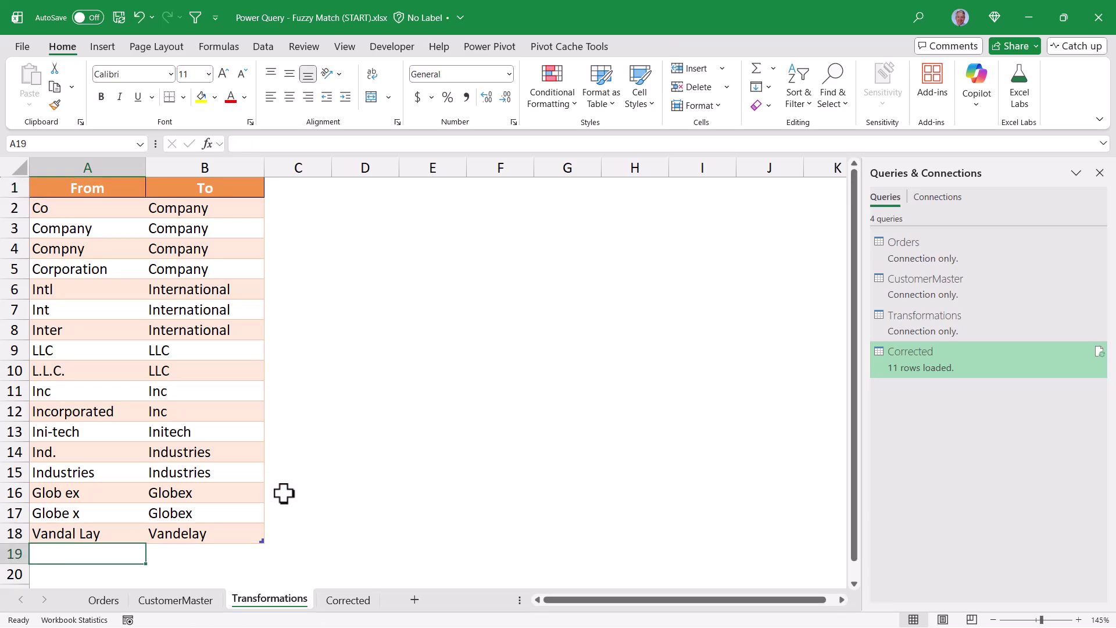
type("BCTI")
key("Tab")
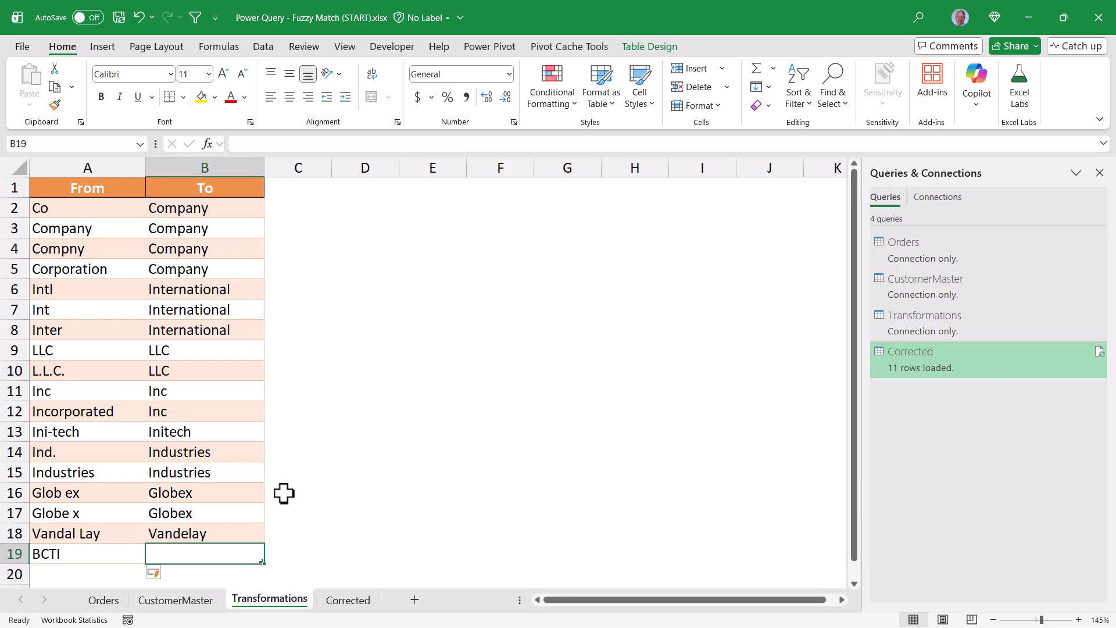
type("Bailey Computing Technologies, Inc.")
key("Return")
double_click(265, 167)
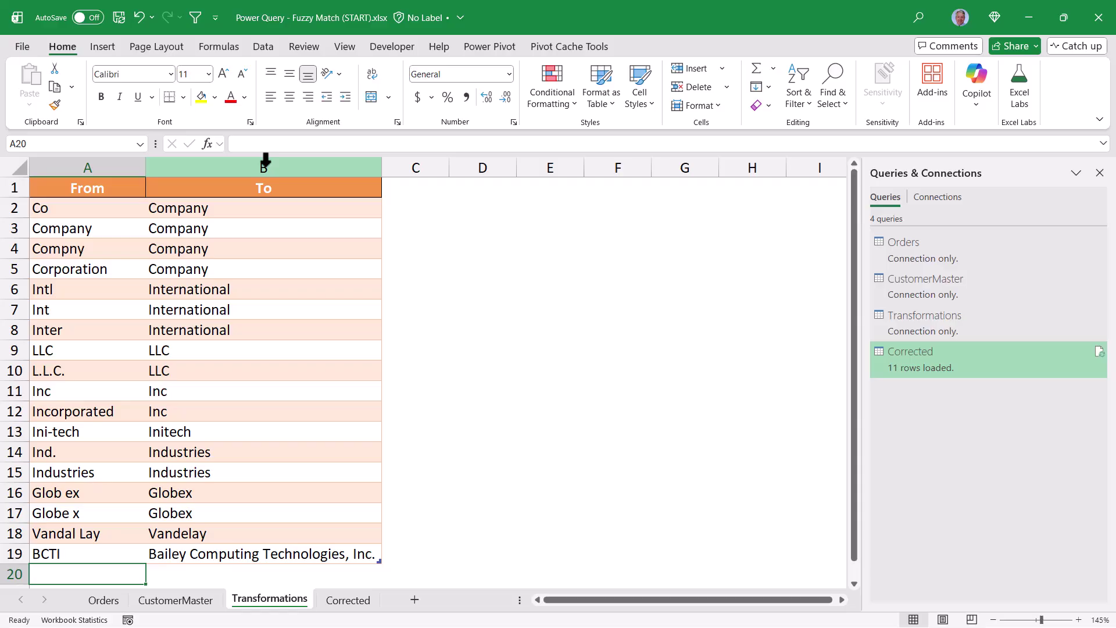
Step: Refresh the Corrected table to apply the new BCTI mapping
left_click(349, 600)
right_click(333, 266)
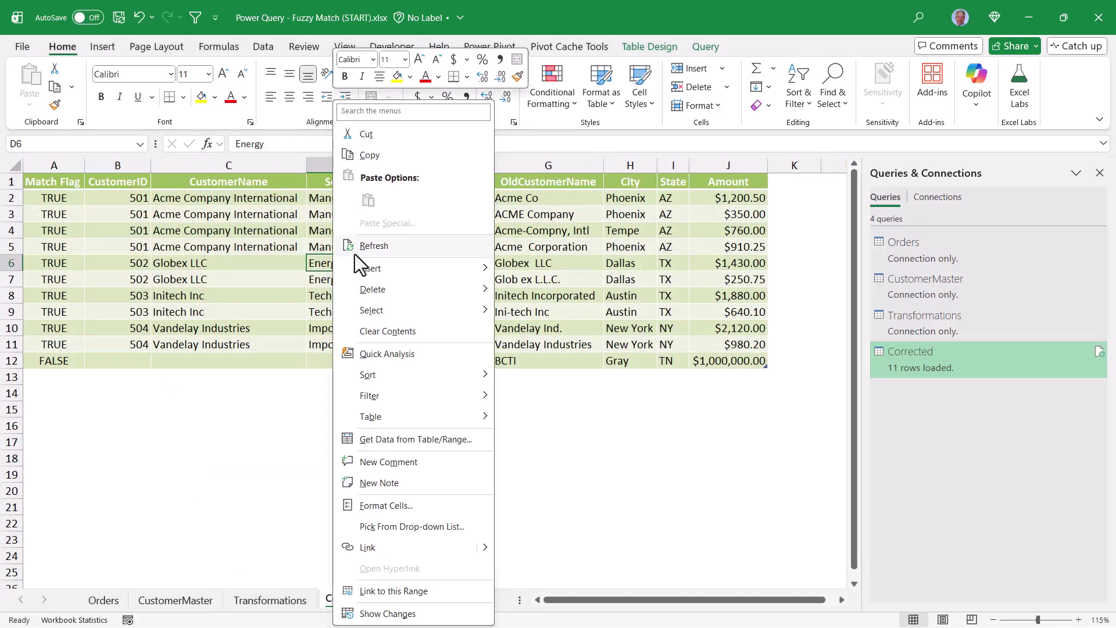
left_click(357, 247)
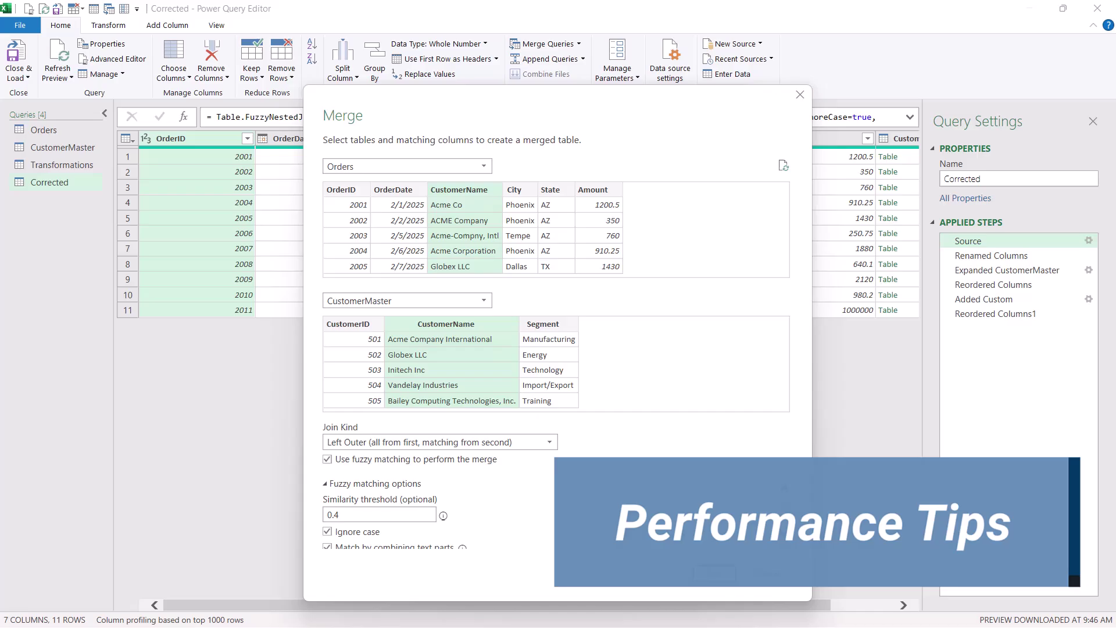
scroll(442, 506, "down", 3)
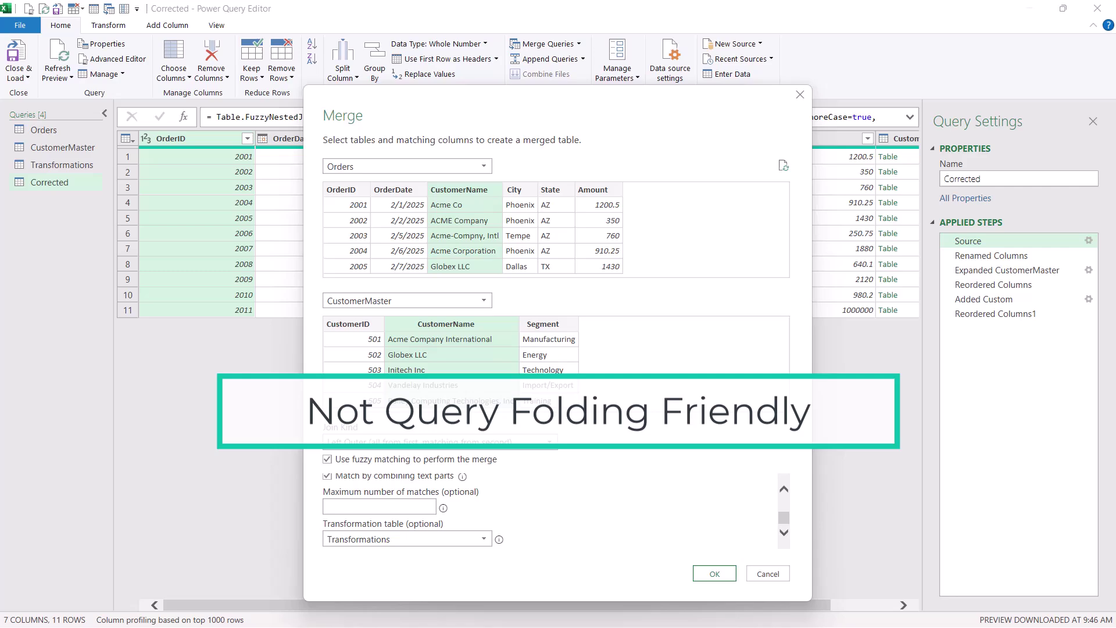
scroll(442, 505, "up", 4)
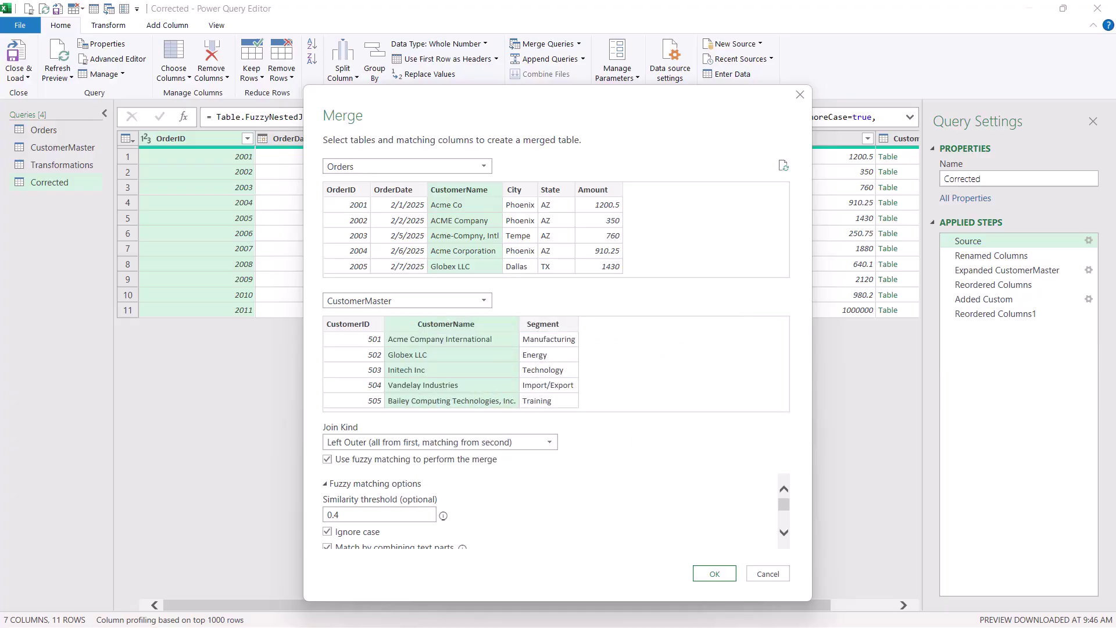
scroll(552, 512, "down", 3)
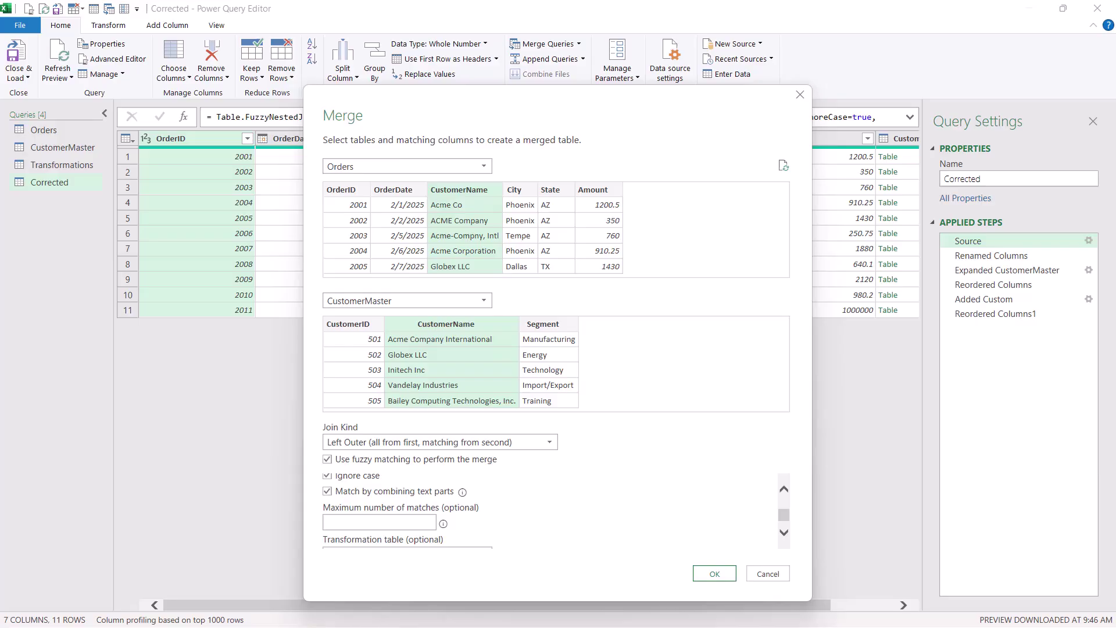
scroll(553, 511, "down", 1)
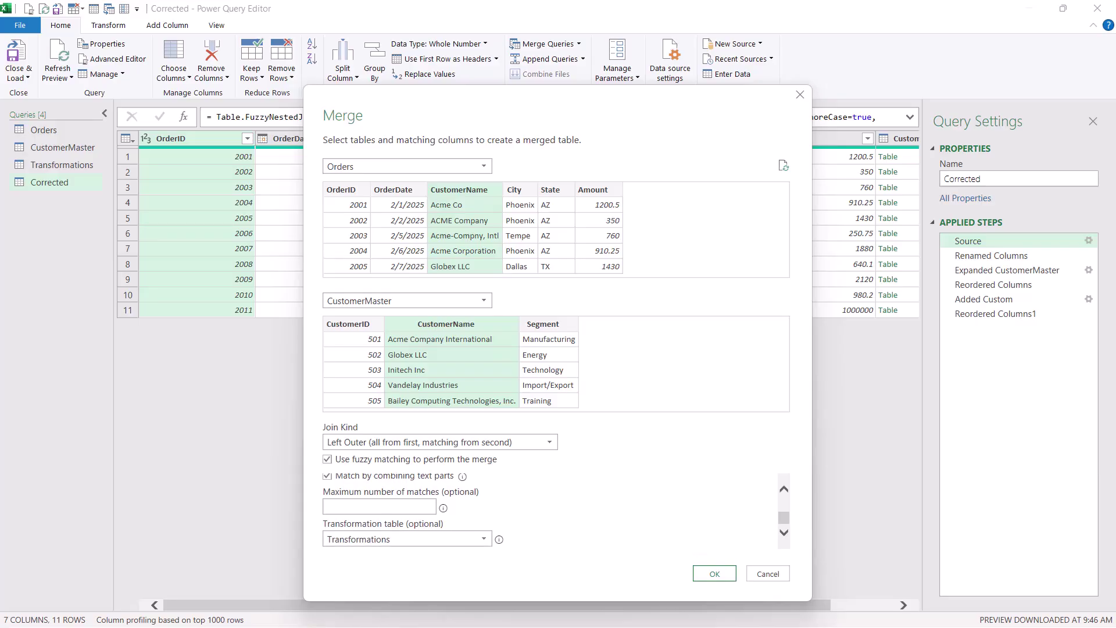
scroll(553, 512, "up", 4)
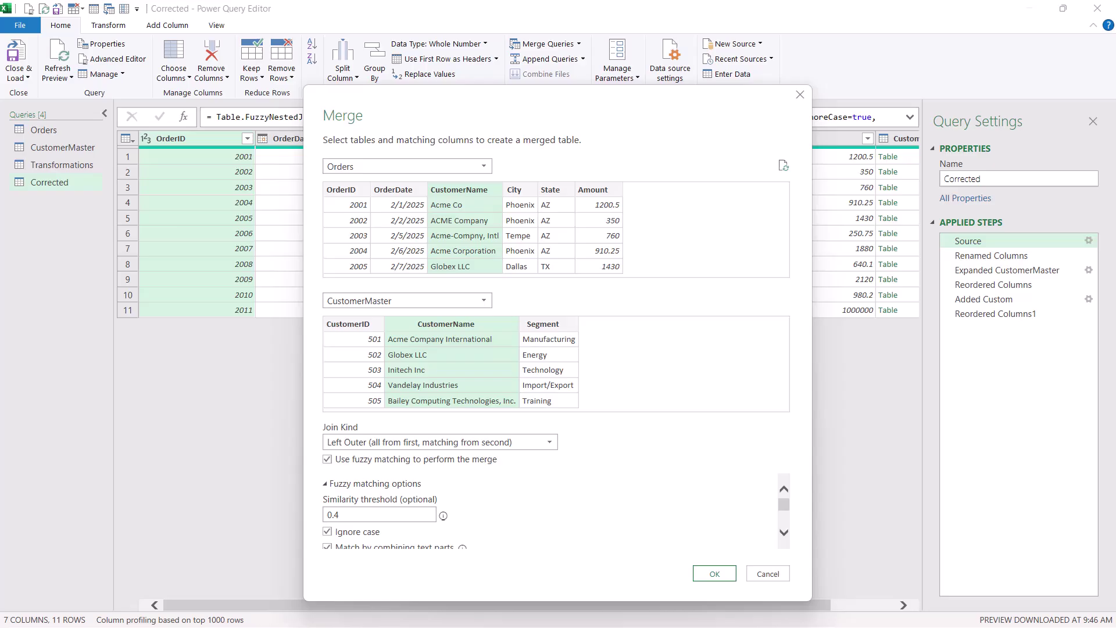
scroll(553, 511, "down", 4)
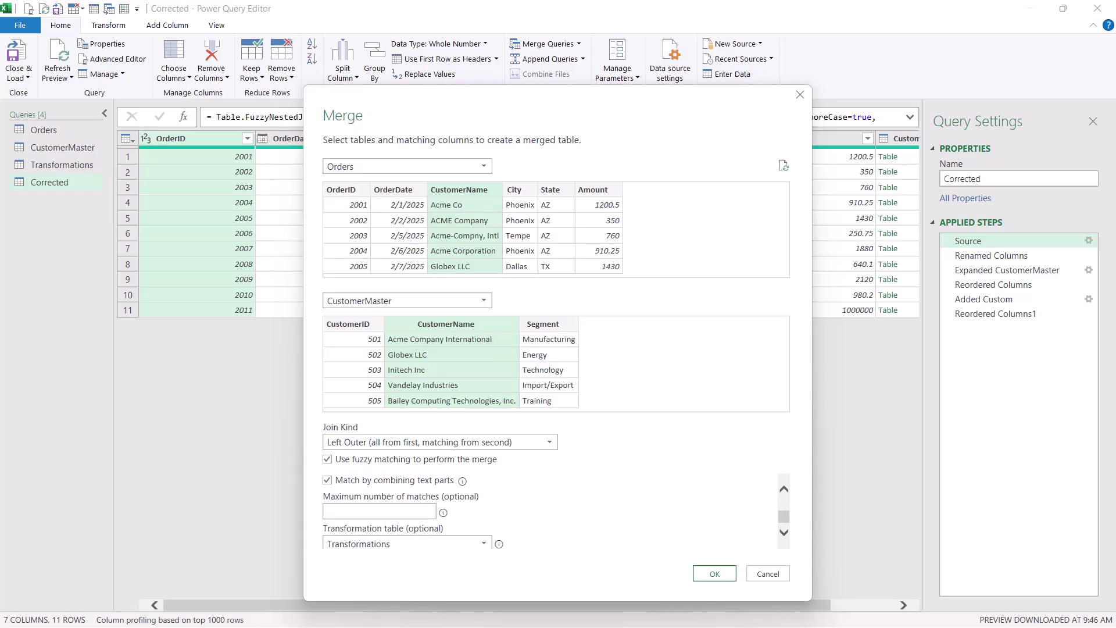
scroll(553, 512, "up", 4)
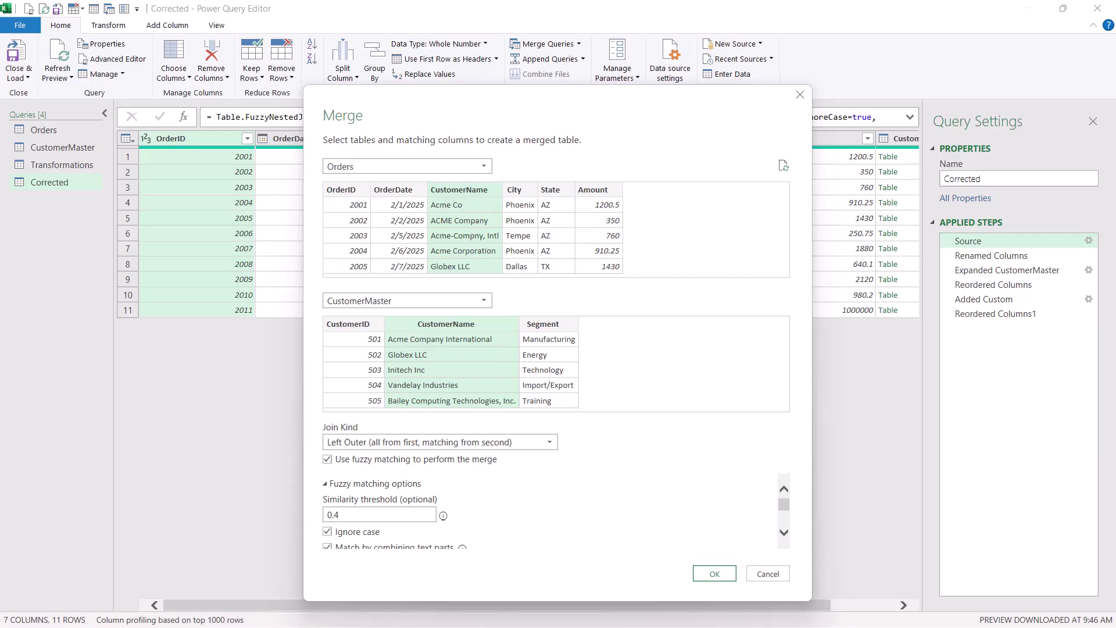